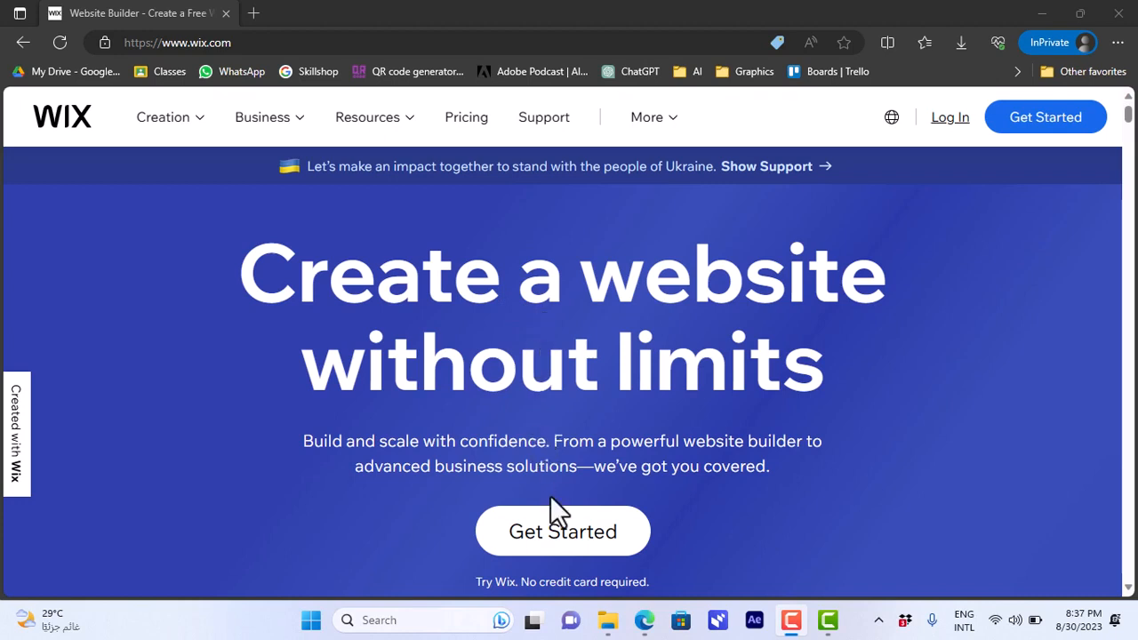
Step: Start creating a new Wix website, skipping the setup questionnaire and continuing to the dashboard
click(561, 544)
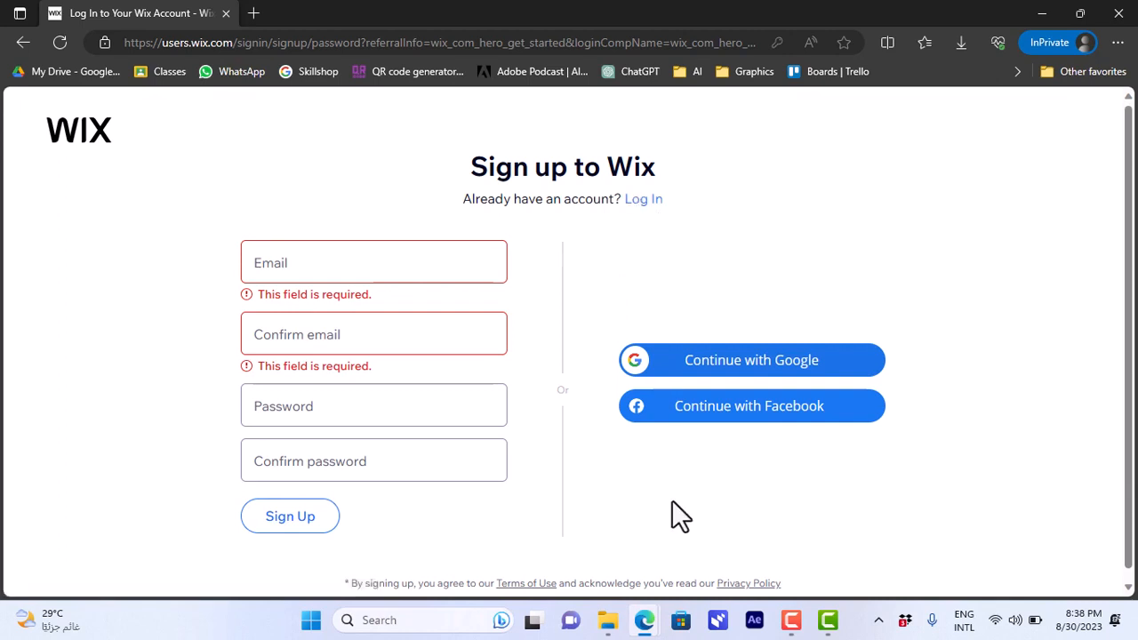
mouse_move(639, 611)
click(595, 571)
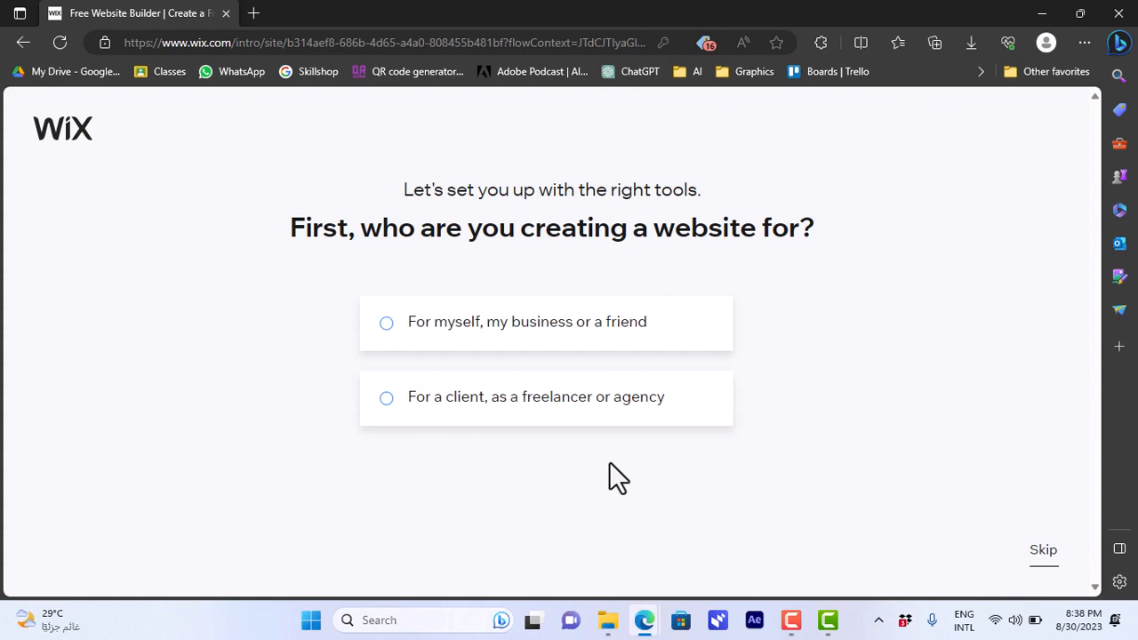
click(1046, 564)
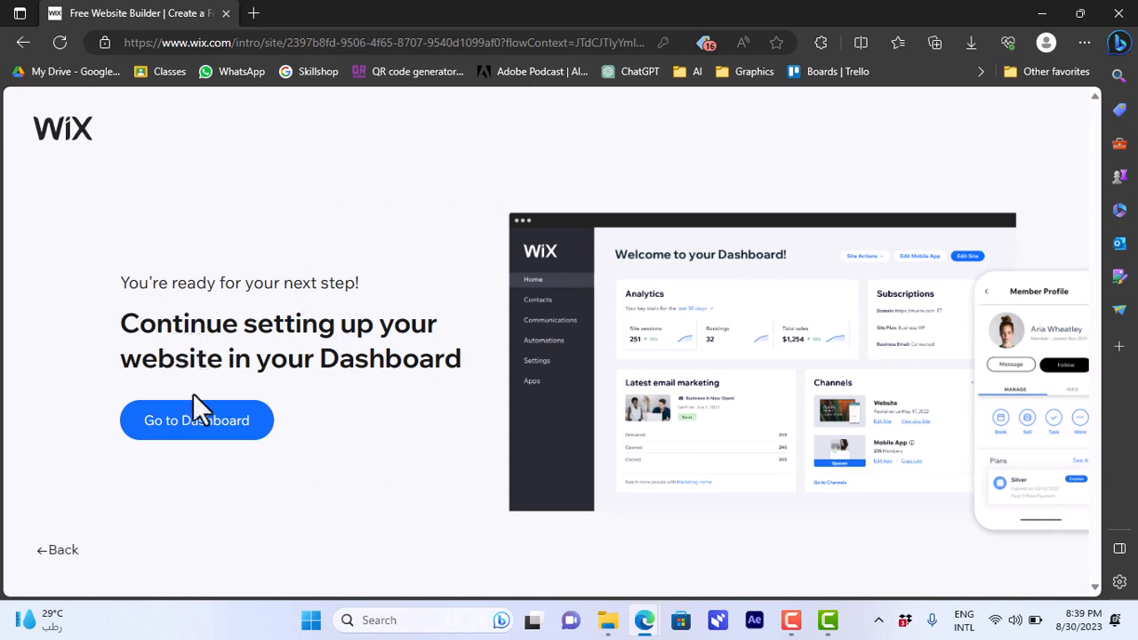
click(212, 435)
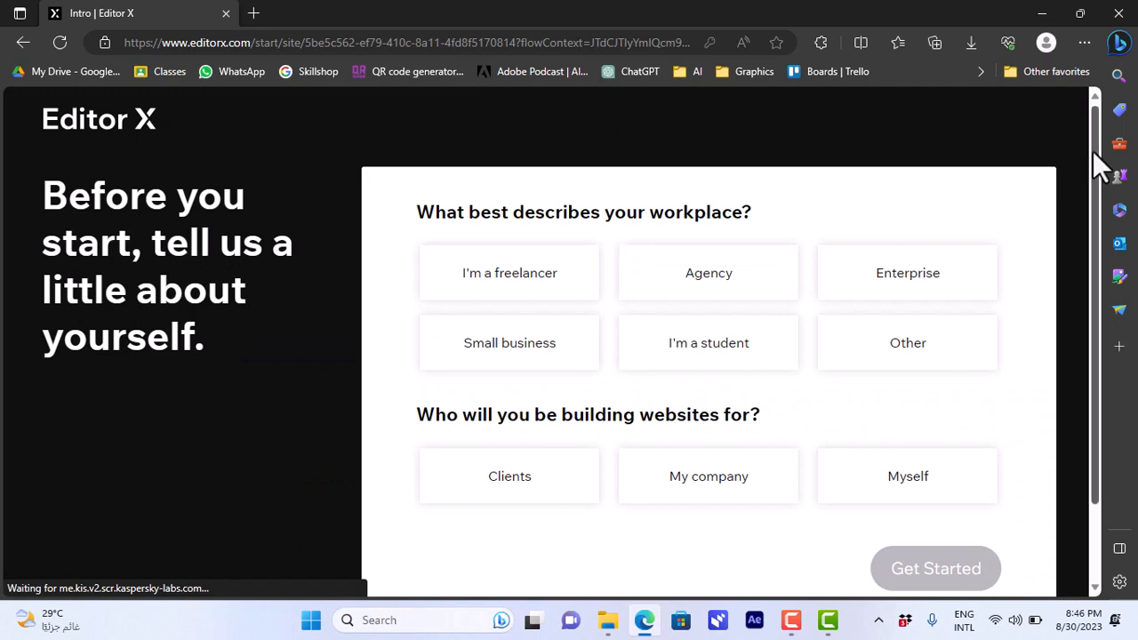
Step: Answer the Editor X intro questions with Small business as workplace and Clients as audience, and continue to the starting designs
drag(1093, 150, 1099, 173)
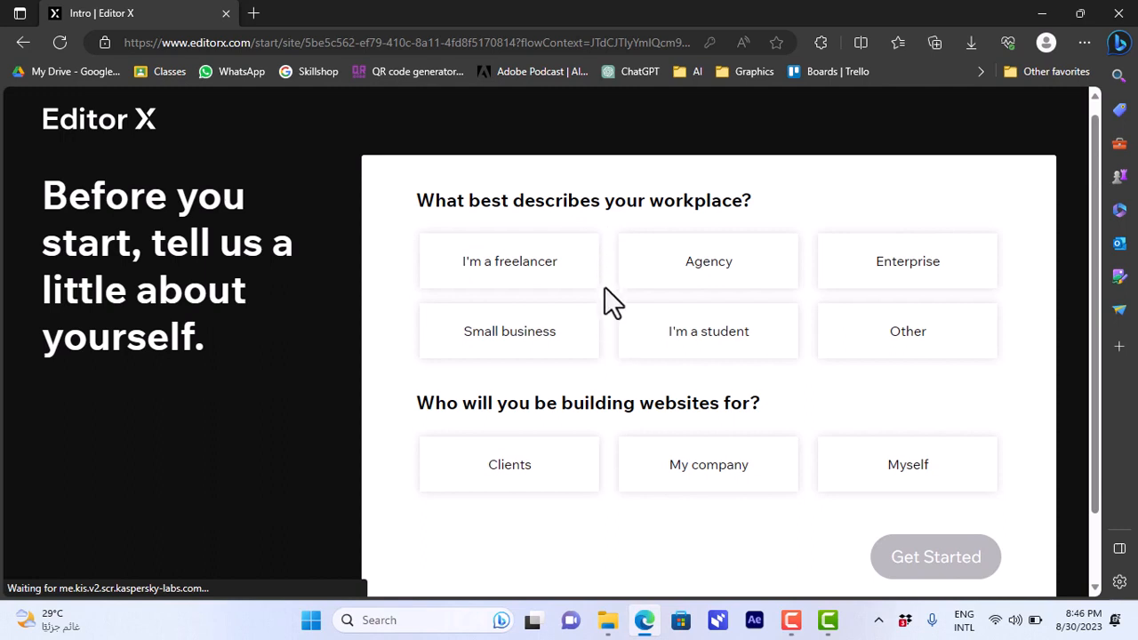
click(489, 345)
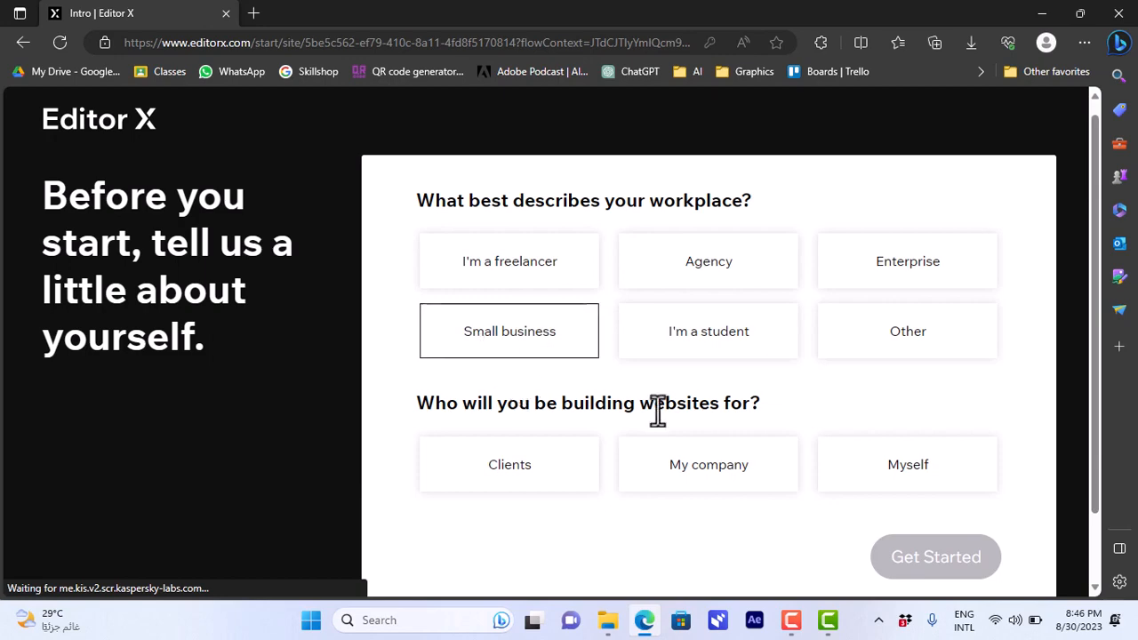
click(525, 476)
scroll(526, 484, down, 1)
click(933, 480)
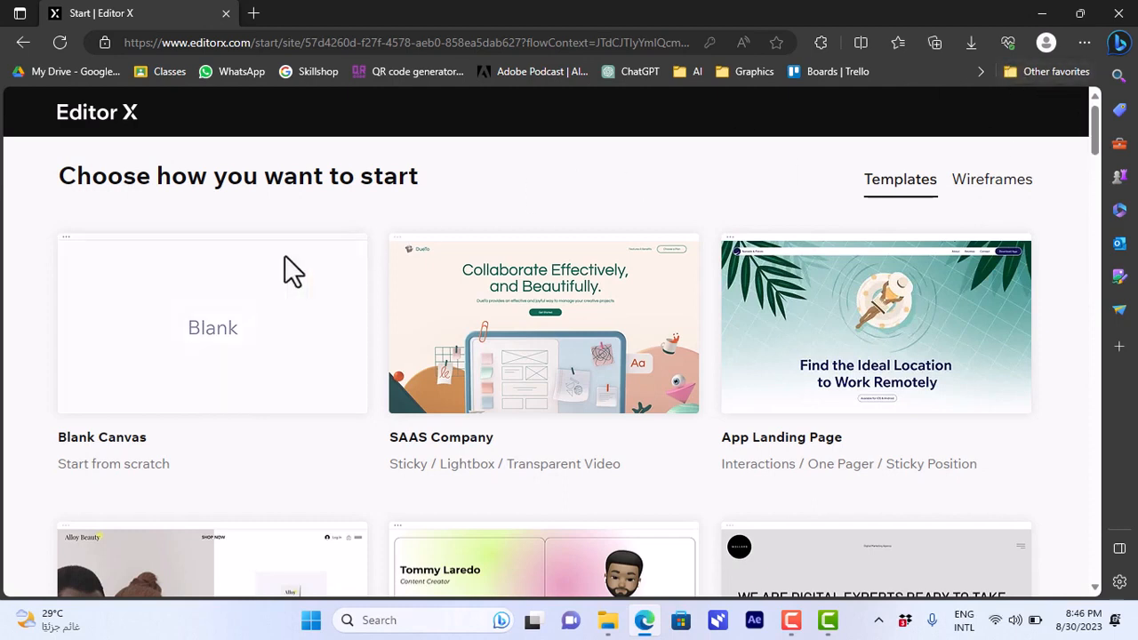
Step: Look through the starting templates and the wireframe designs, ending on the templates
mouse_move(200, 295)
scroll(1099, 160, down, 1)
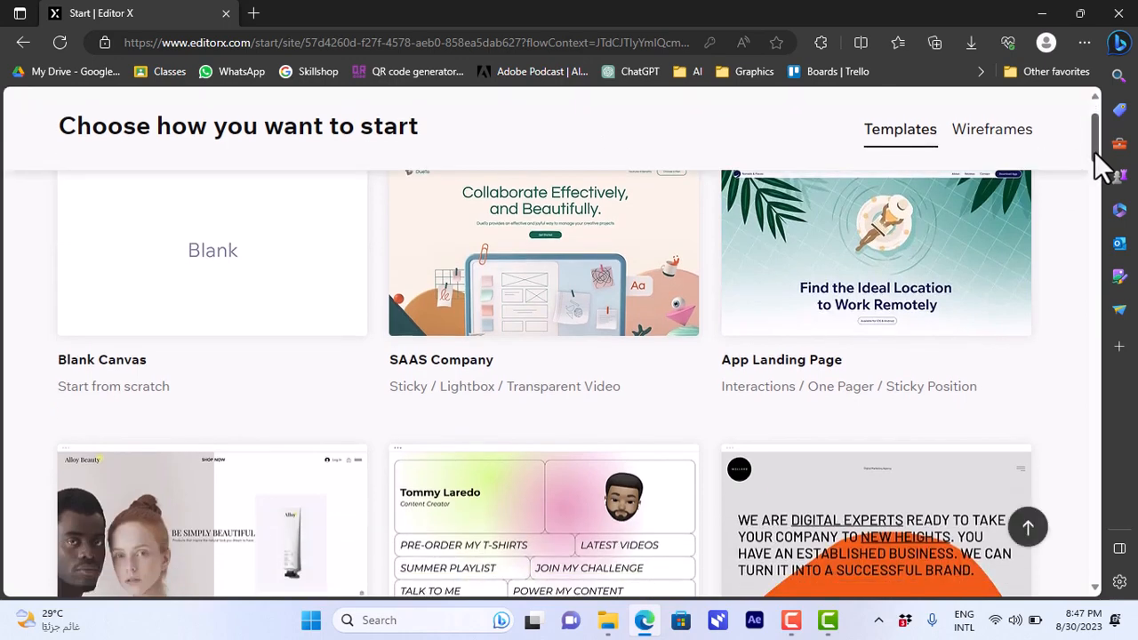
scroll(1099, 142, up, 1)
mouse_move(858, 327)
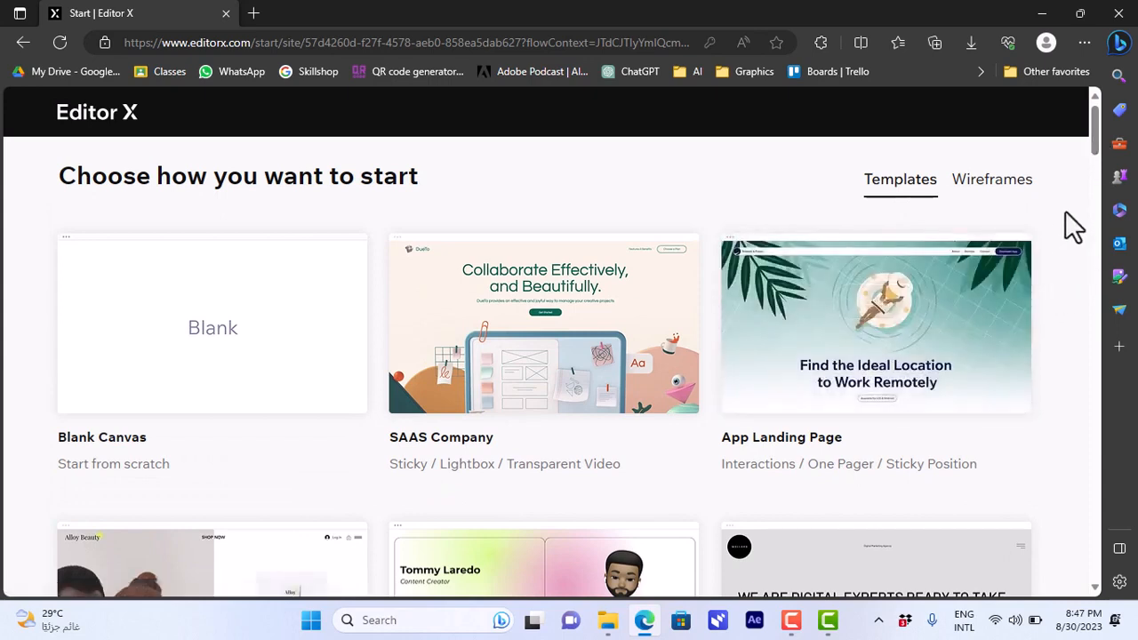
click(994, 181)
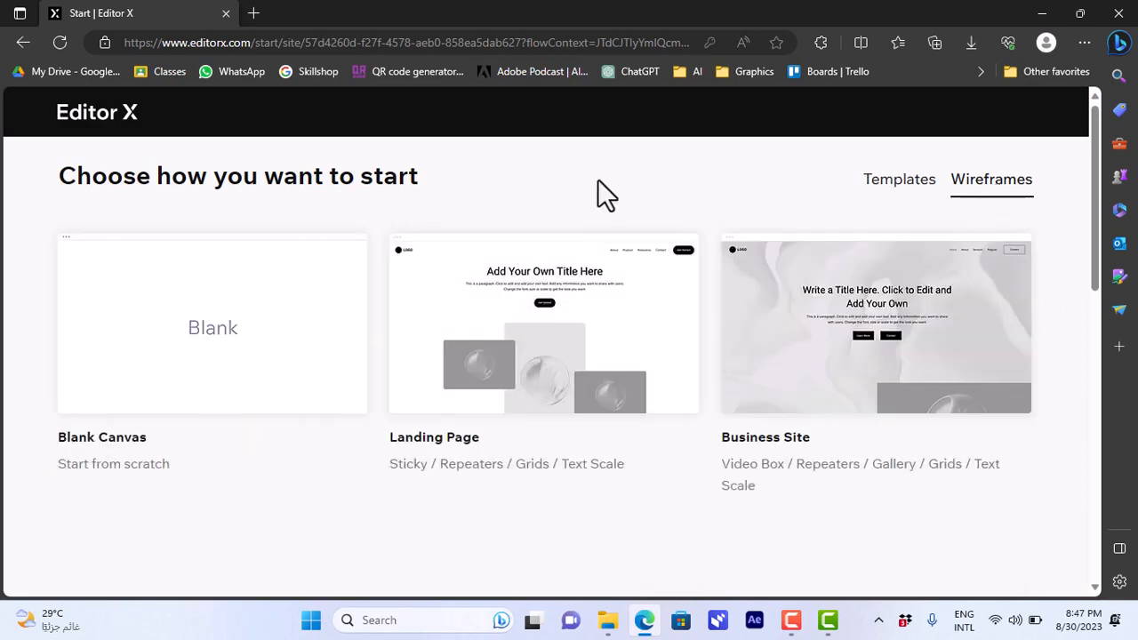
mouse_move(521, 271)
click(908, 208)
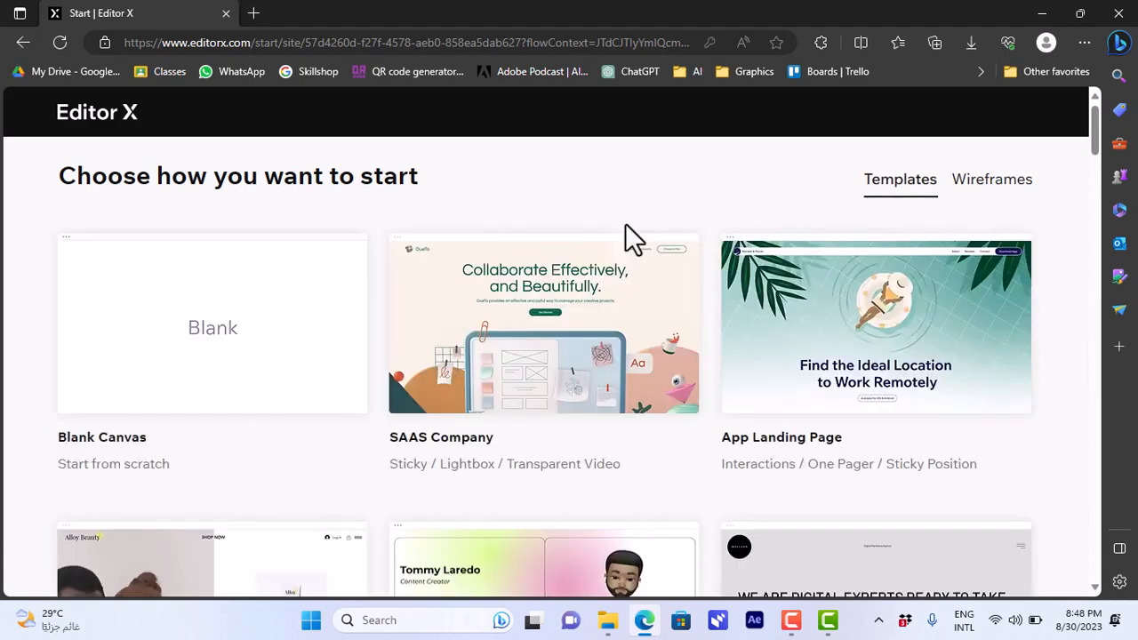
Step: Open the preview of the Gaming Startup template and expand its navigation menu
drag(1094, 136, 1091, 213)
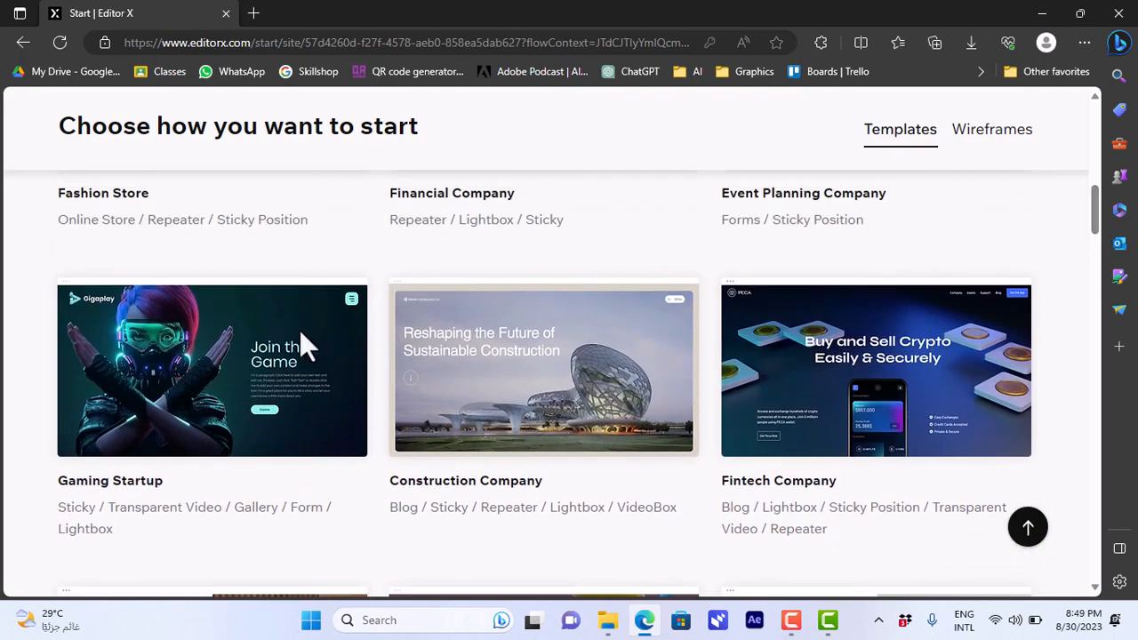
mouse_move(248, 324)
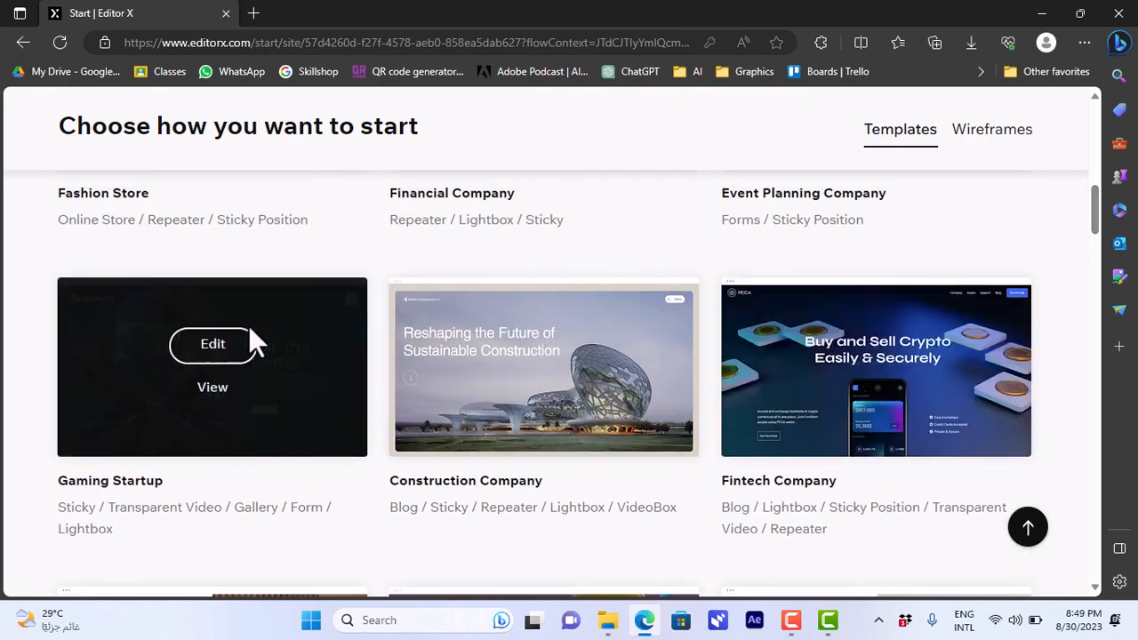
click(213, 391)
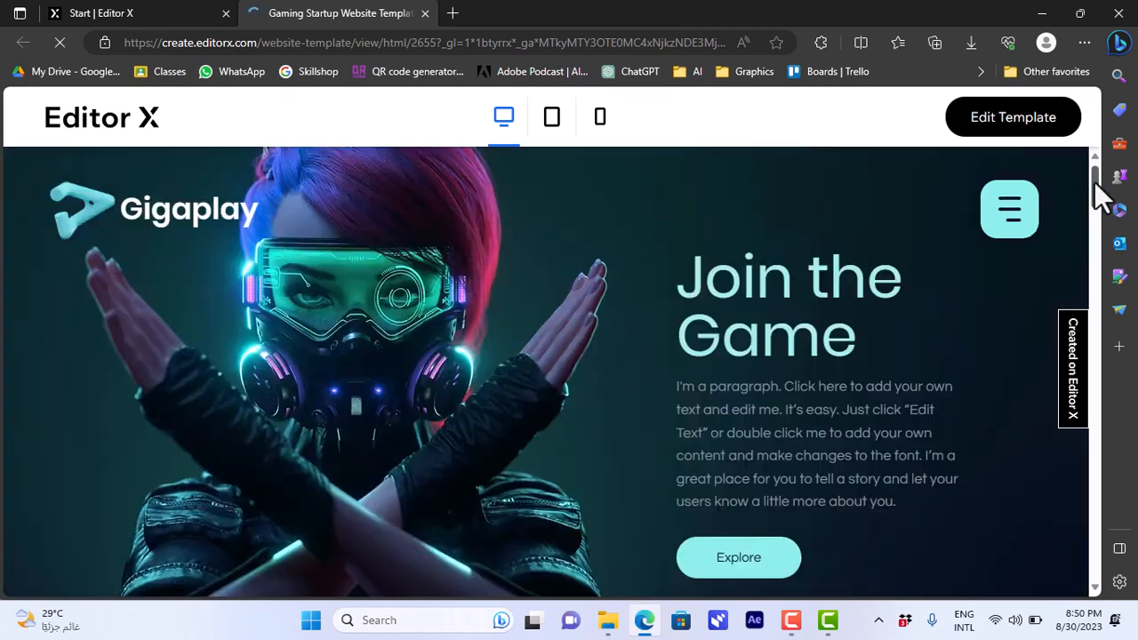
mouse_move(1097, 190)
mouse_down()
mouse_move(1097, 285)
mouse_move(1097, 192)
mouse_up()
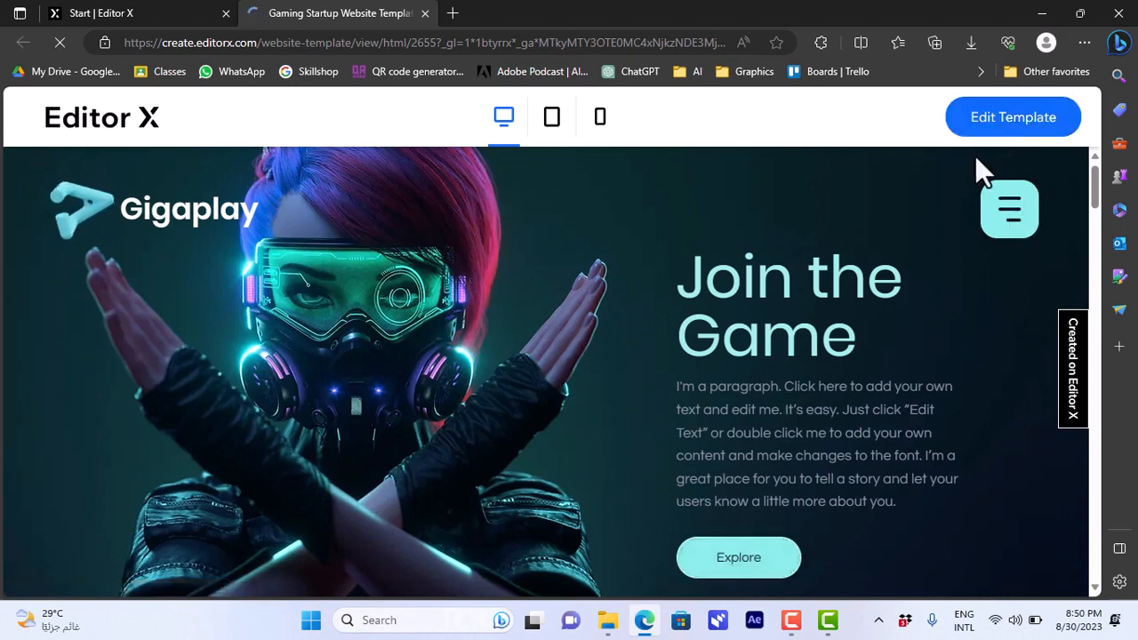
click(1007, 208)
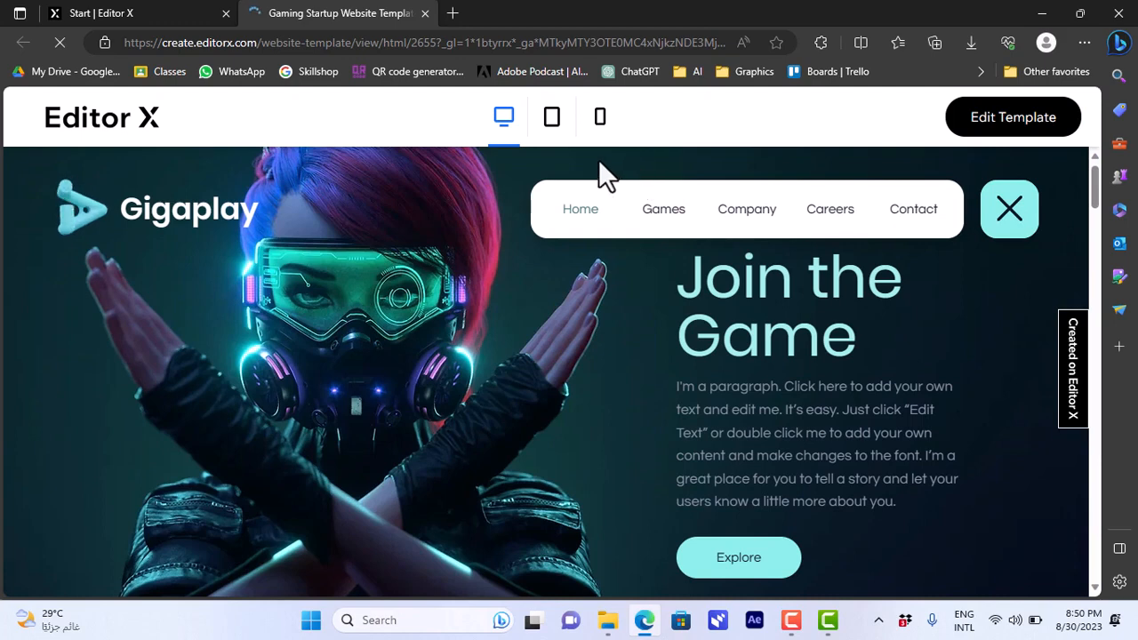
Step: Check the template in tablet and mobile preview sizes, collapsing its navigation menu
click(550, 125)
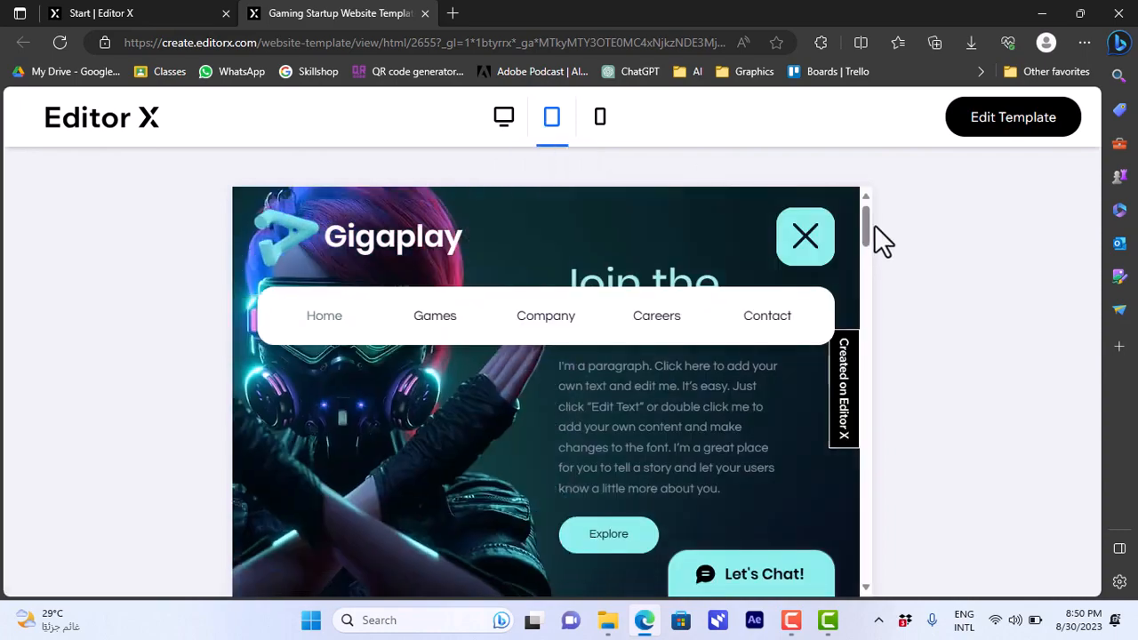
click(805, 236)
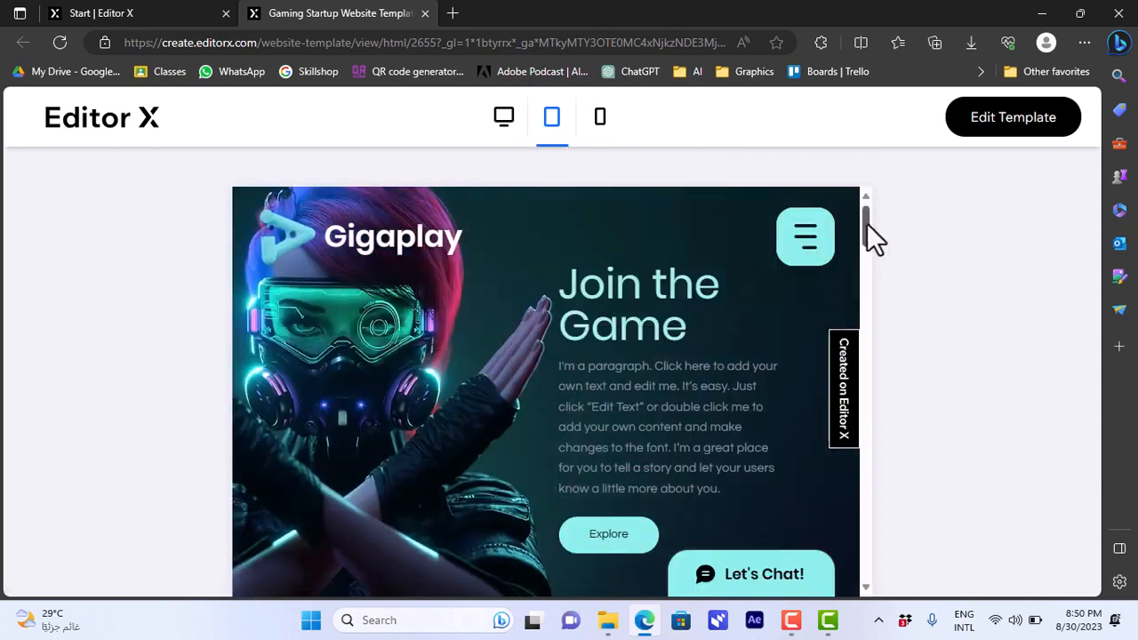
mouse_move(867, 224)
mouse_down()
mouse_move(872, 272)
mouse_move(853, 373)
mouse_move(847, 219)
mouse_up()
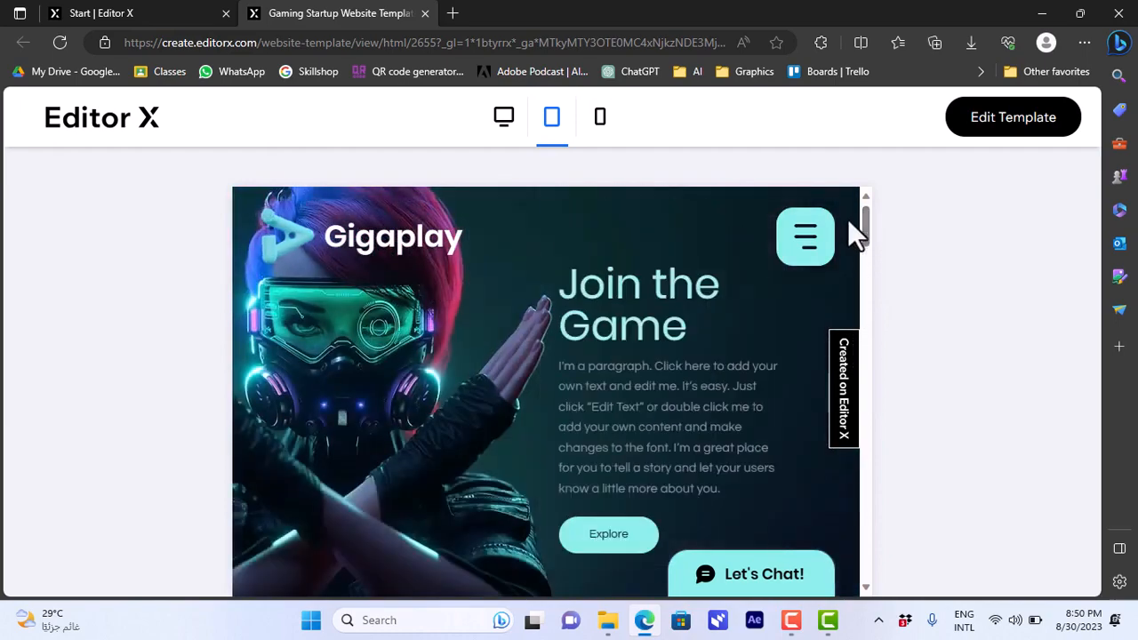
click(600, 119)
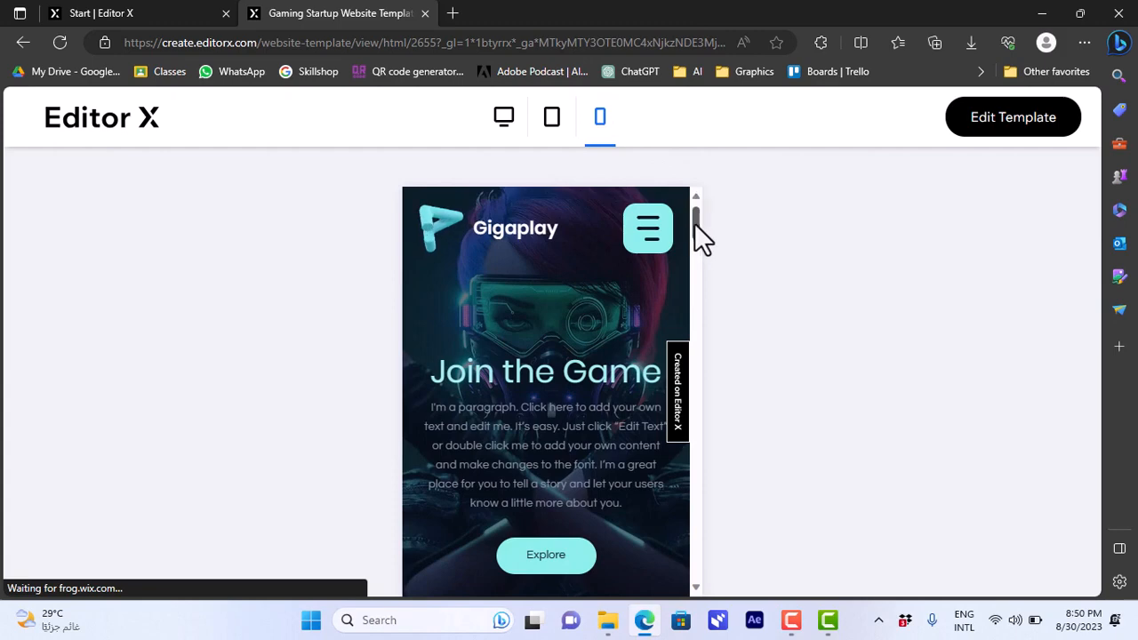
mouse_move(694, 230)
mouse_down()
mouse_move(694, 360)
mouse_move(696, 211)
mouse_up()
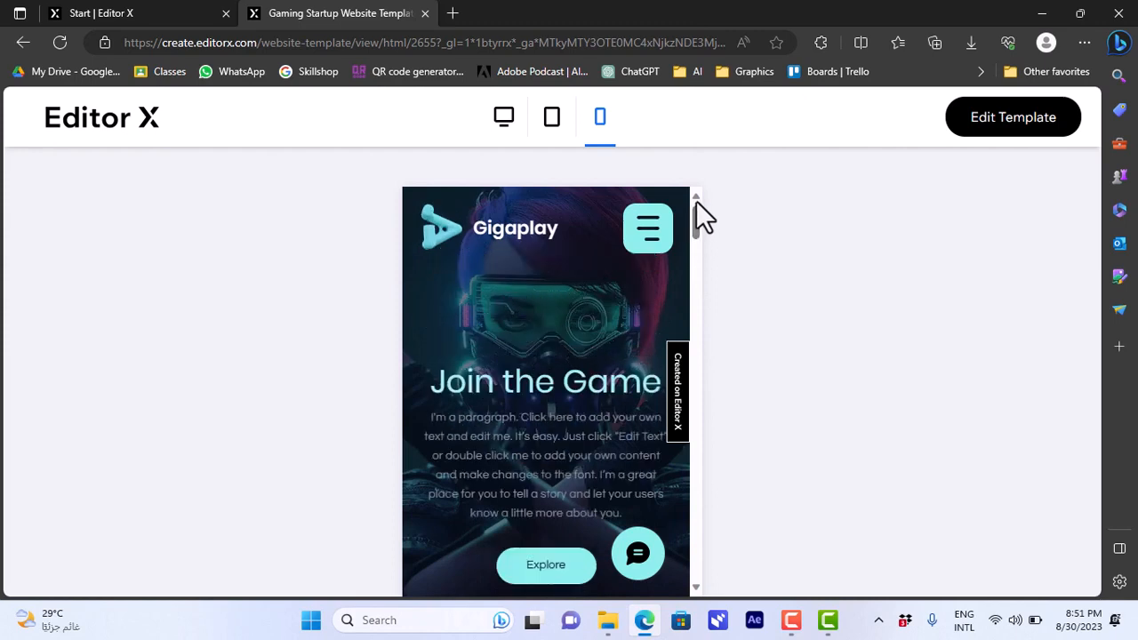
Step: Open the Gaming Startup template for editing and decline the welcome tour
click(1031, 141)
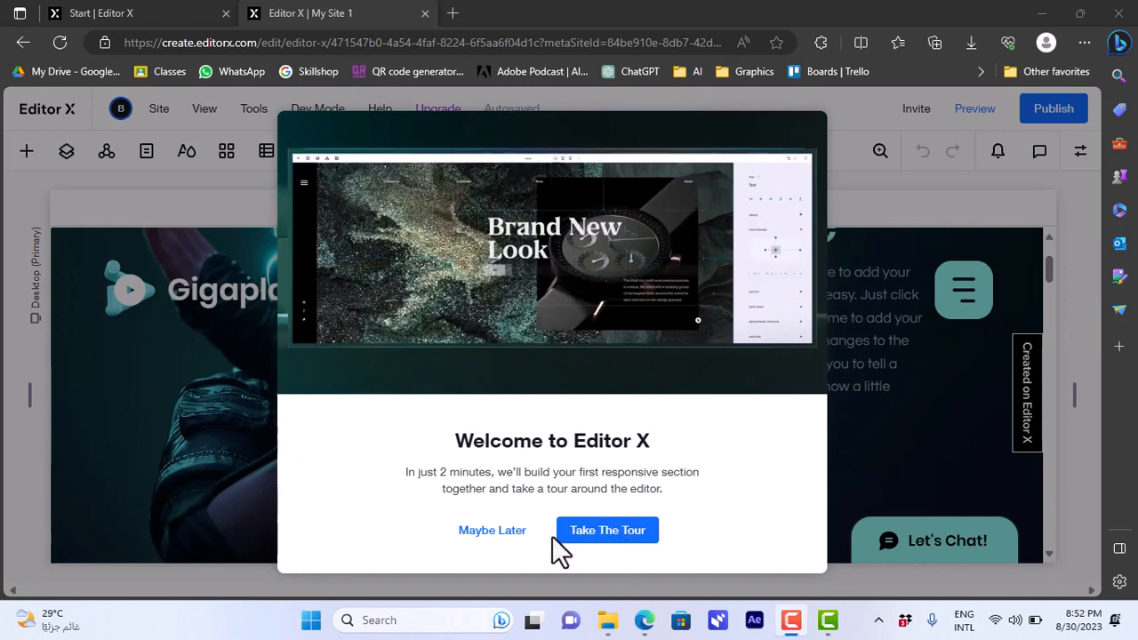
click(504, 532)
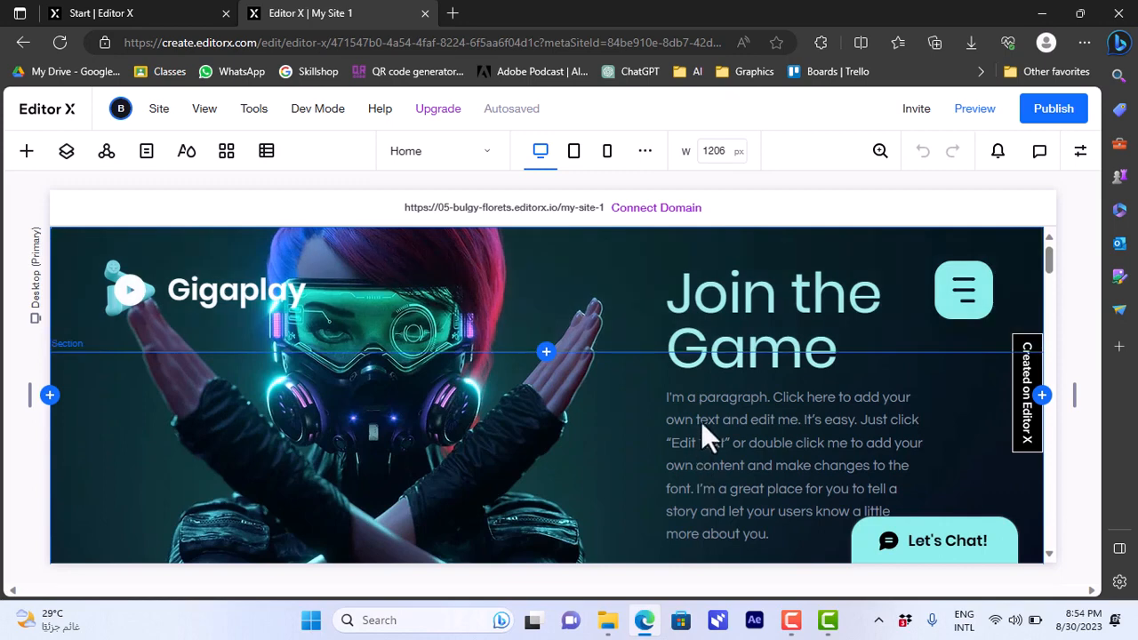
Step: Replace the "Join the Game" heading text in the hero section with "our website"
click(702, 419)
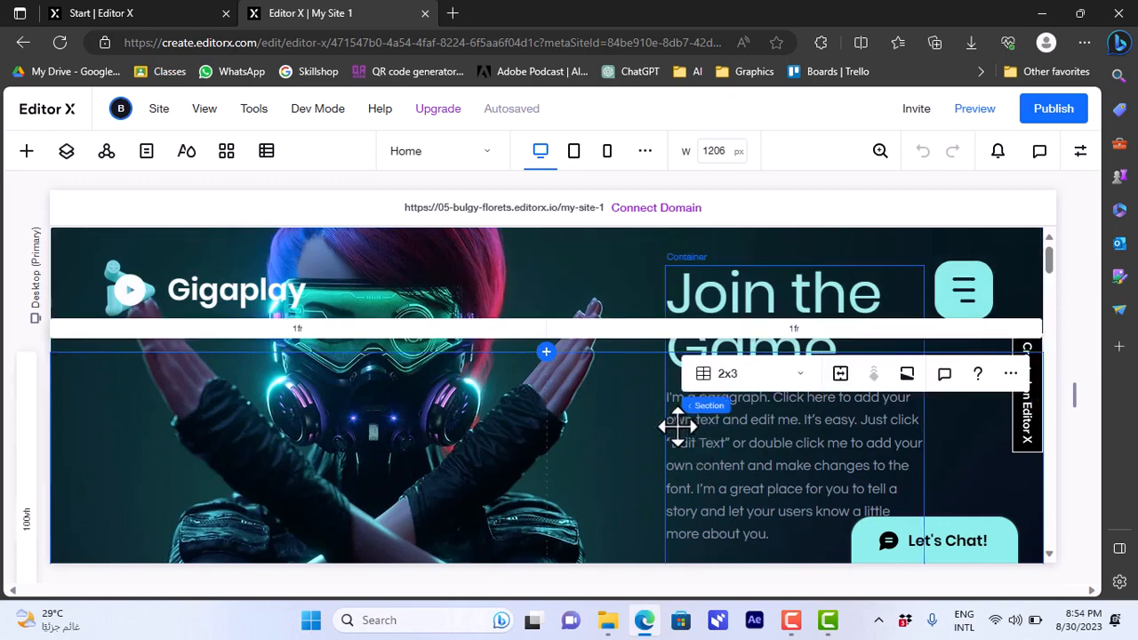
click(678, 426)
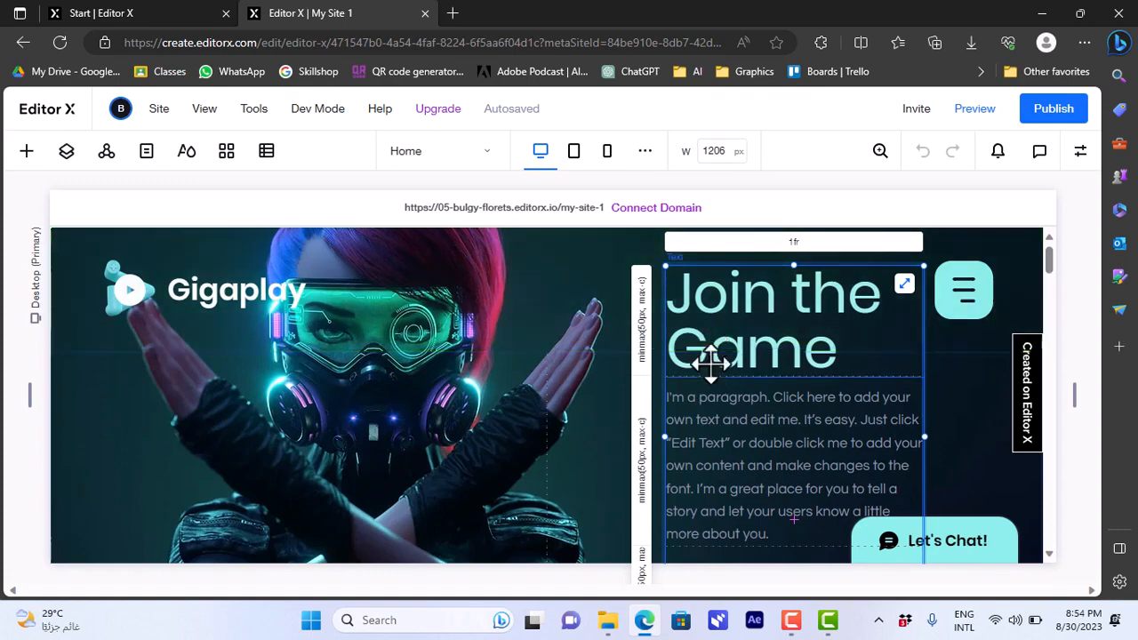
click(712, 358)
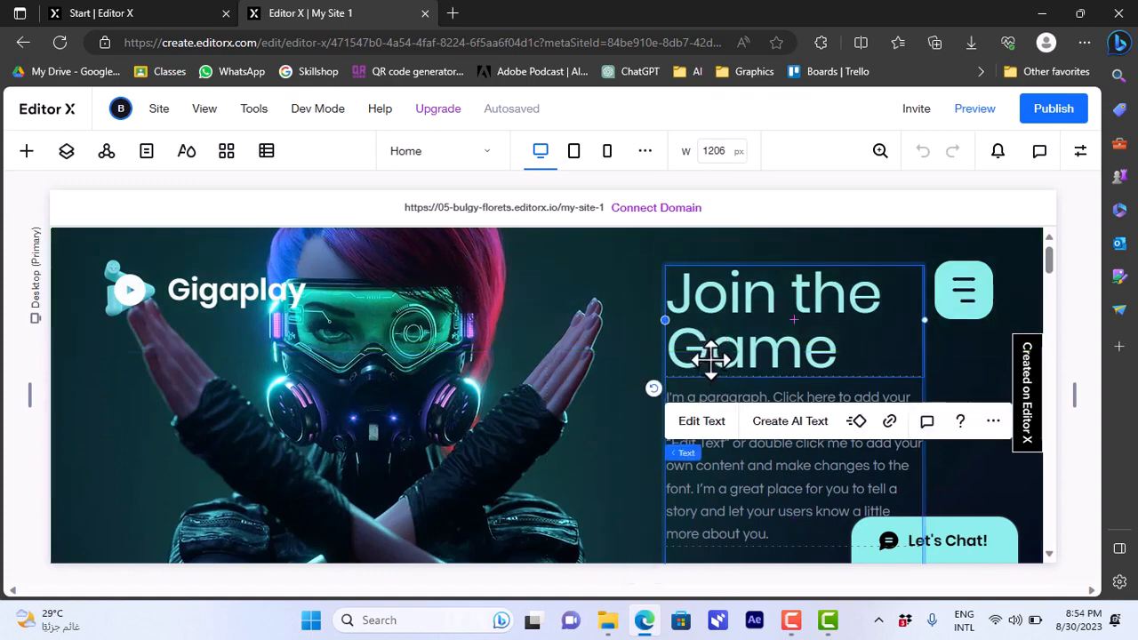
click(701, 422)
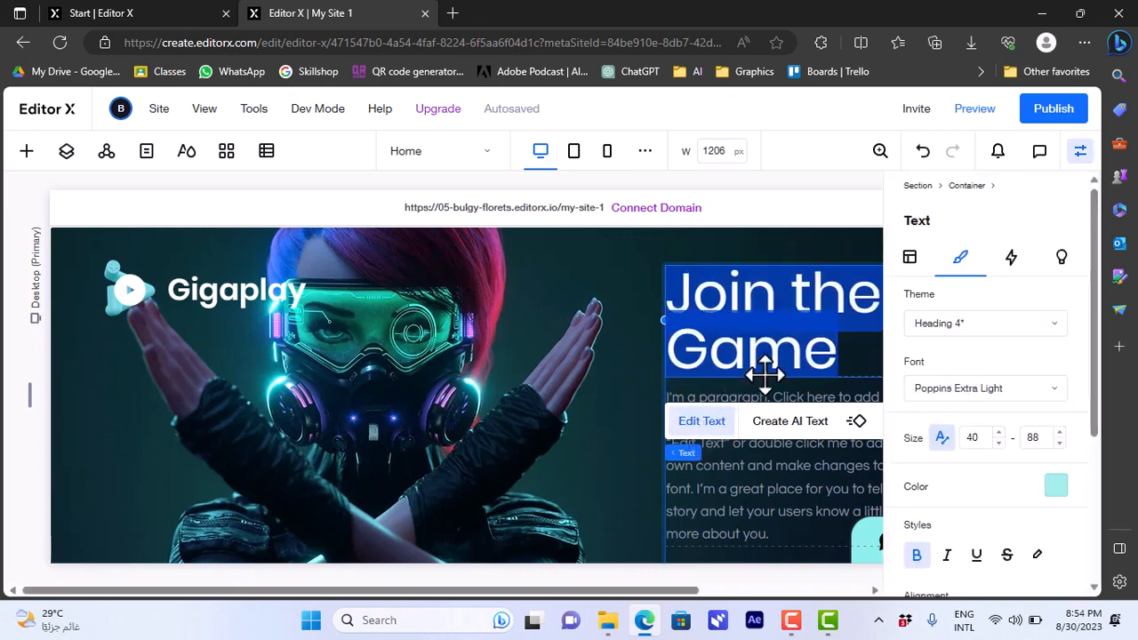
text(our we)
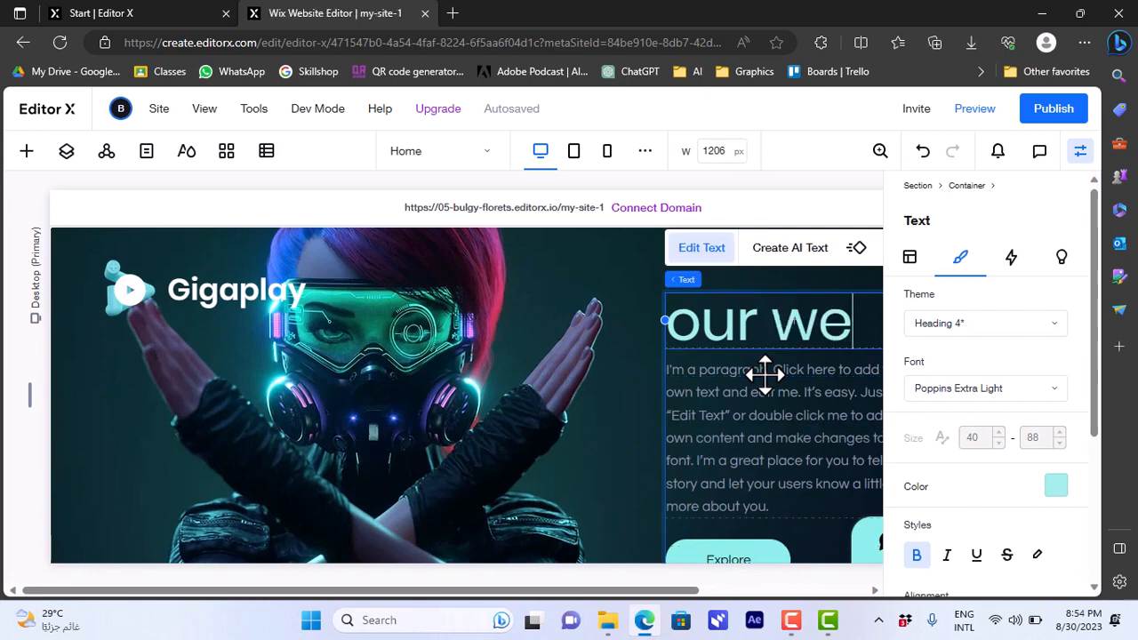
text(bsite)
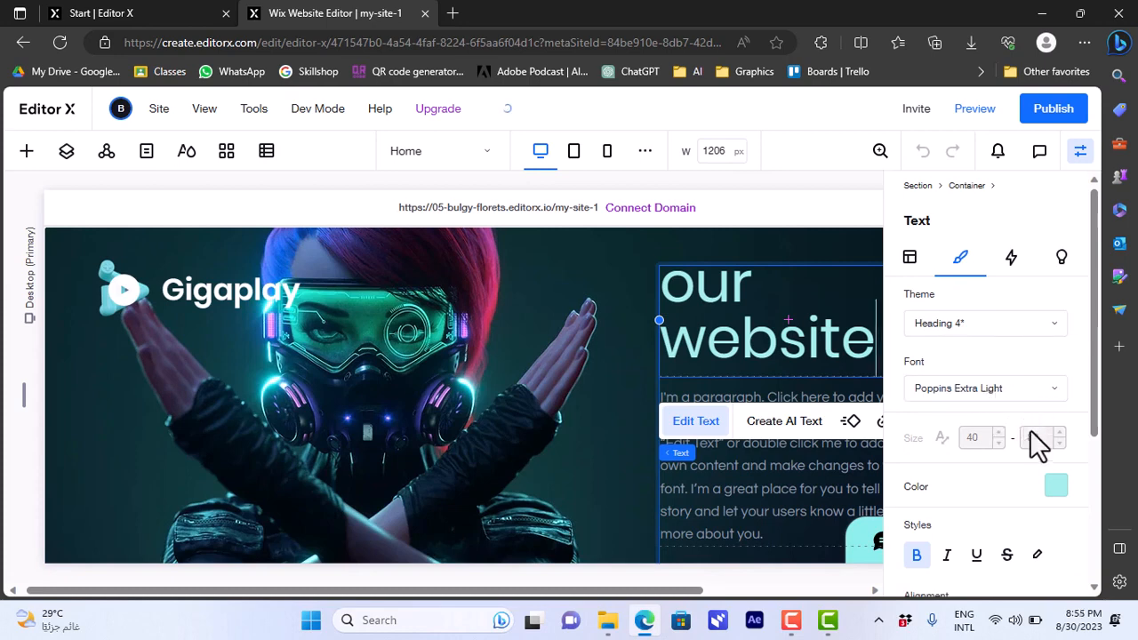
Step: Change the whole "our website" heading to the saved blue color #1D2CF3
click(1057, 489)
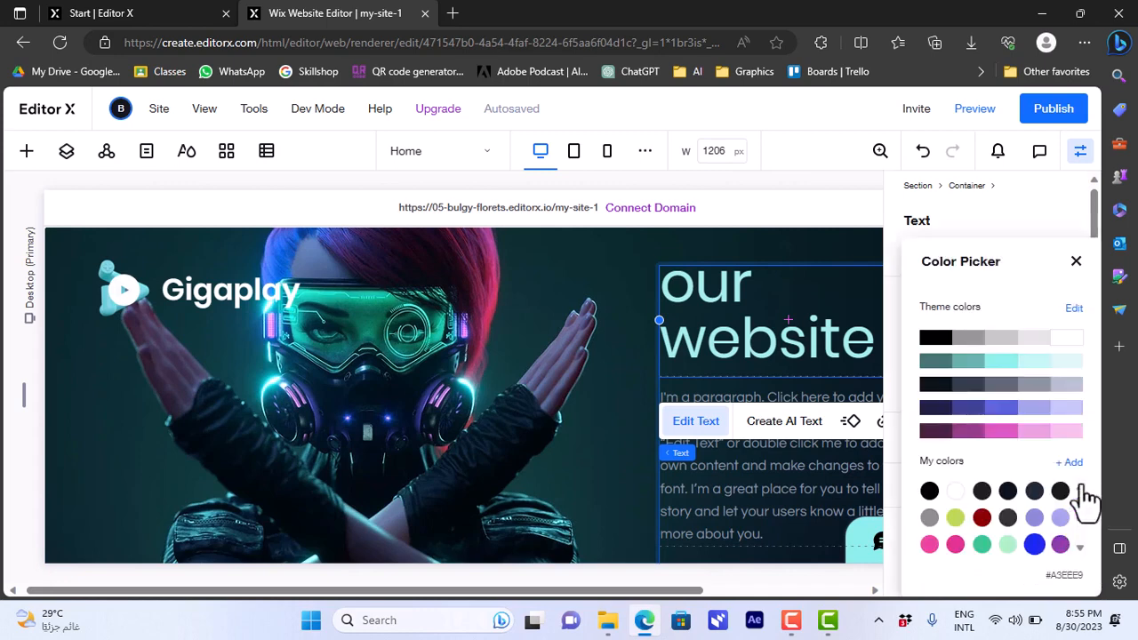
click(846, 333)
drag(873, 341, 551, 259)
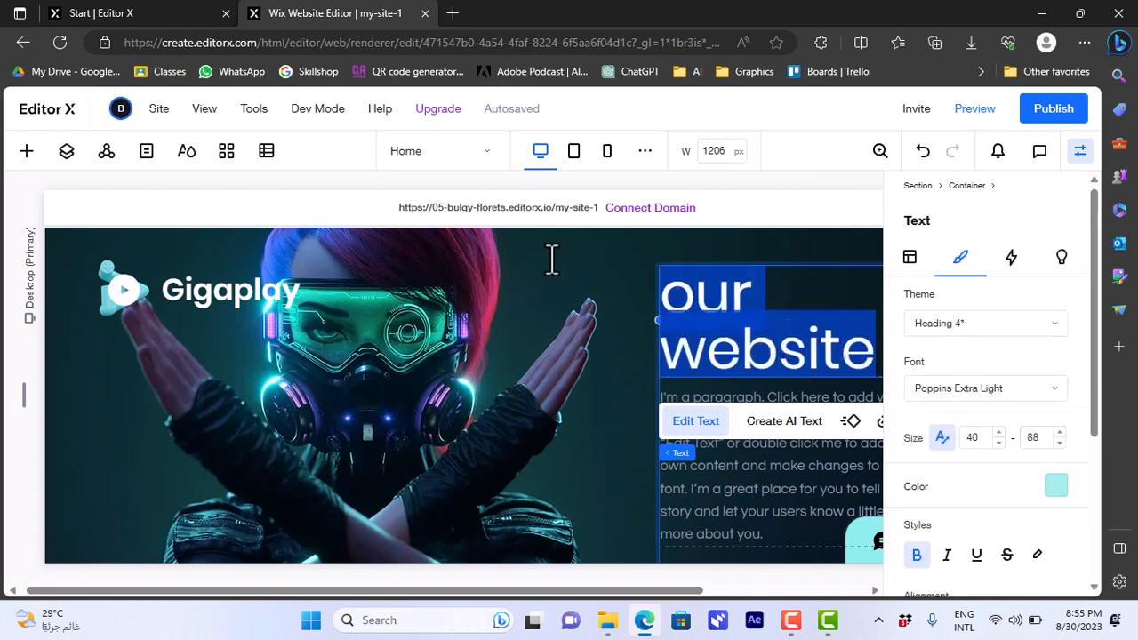
click(1057, 496)
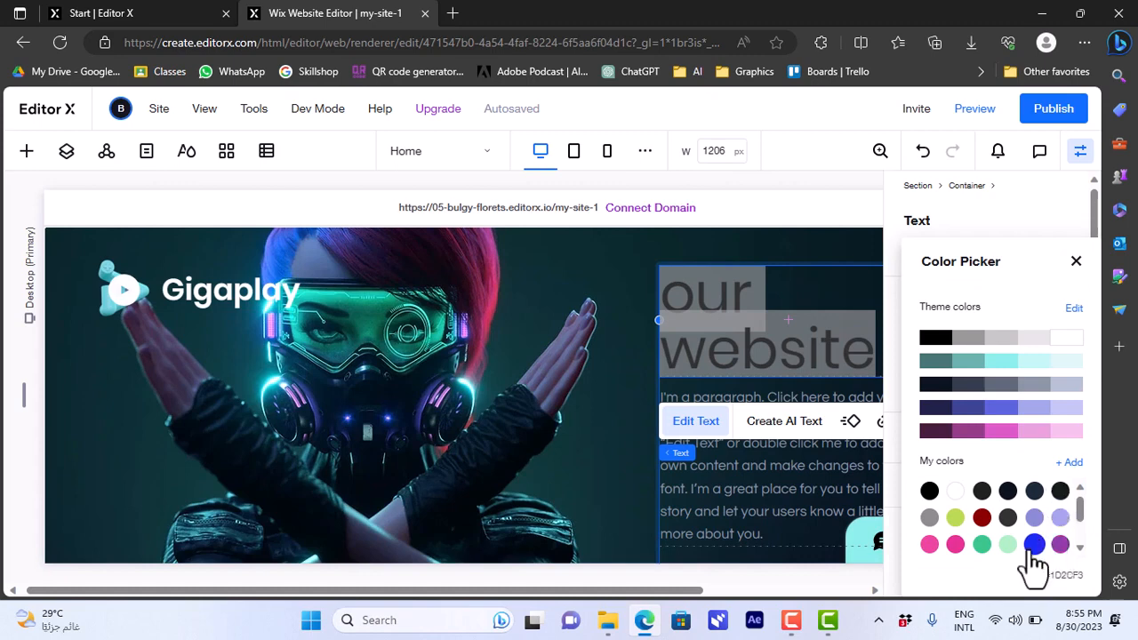
click(1034, 544)
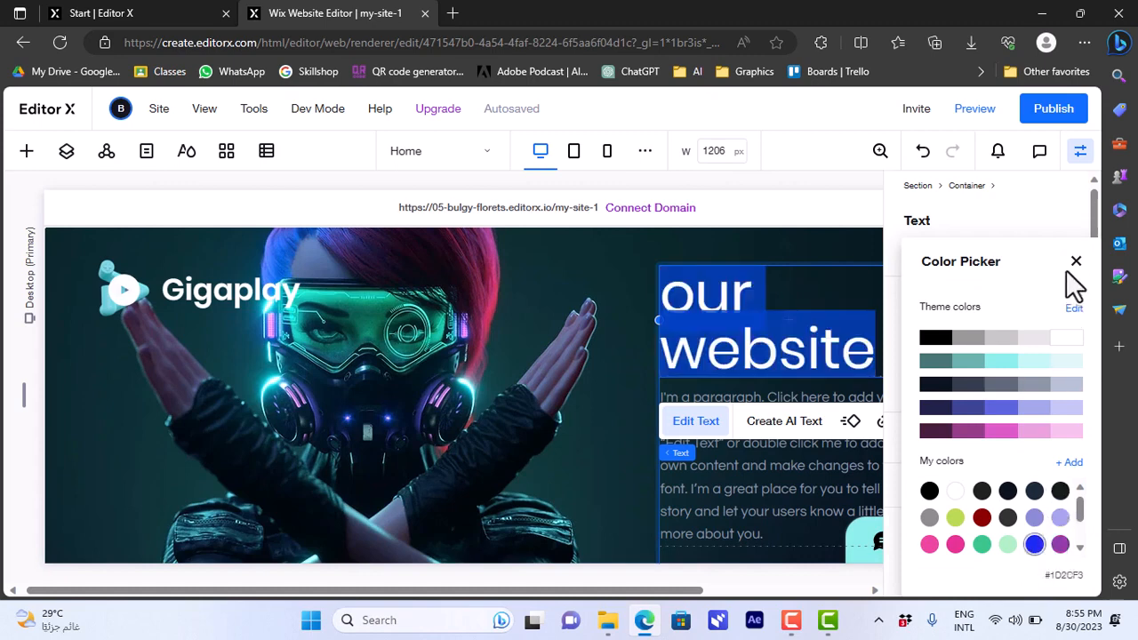
click(836, 298)
click(832, 283)
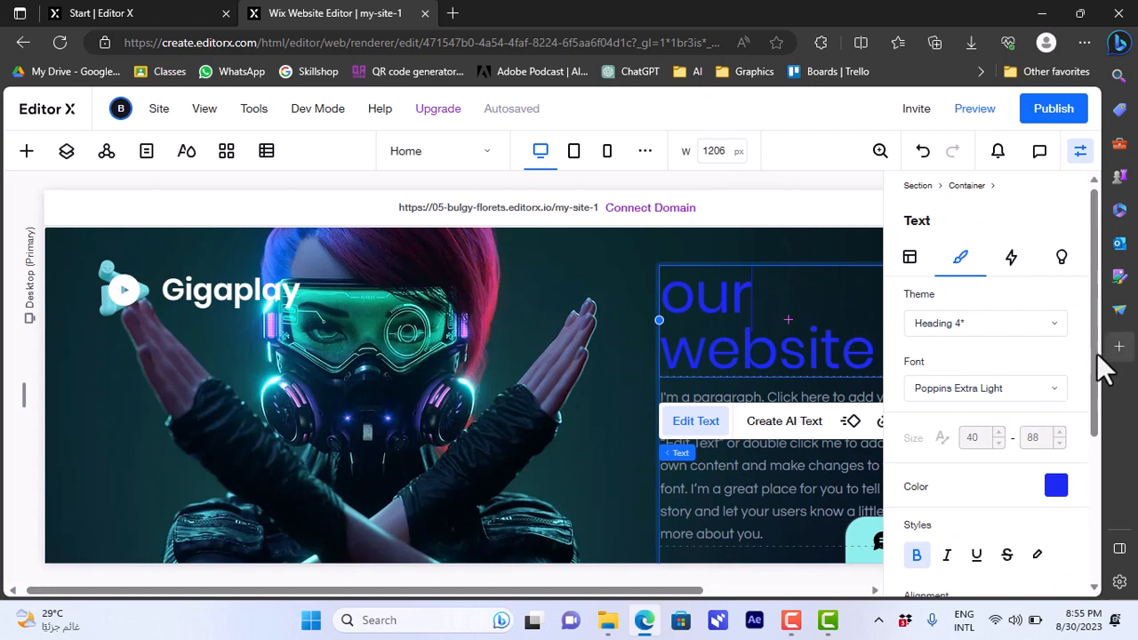
drag(1097, 368, 1105, 490)
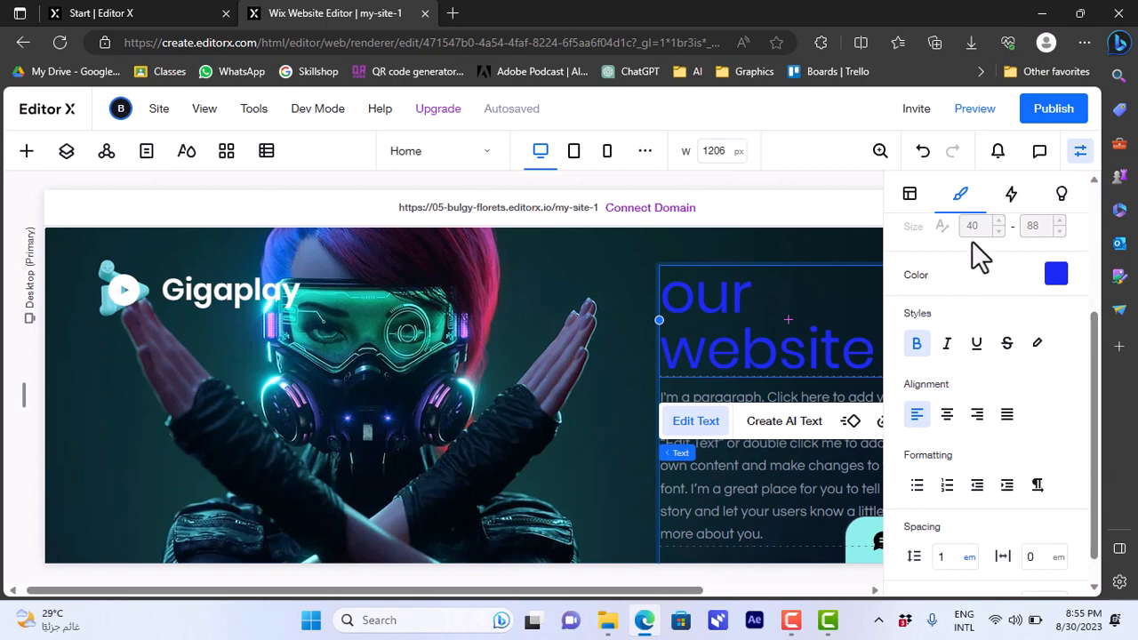
Step: Replace the hero section's background image with the "Guy on SUP" photo from the Wix media library
click(395, 374)
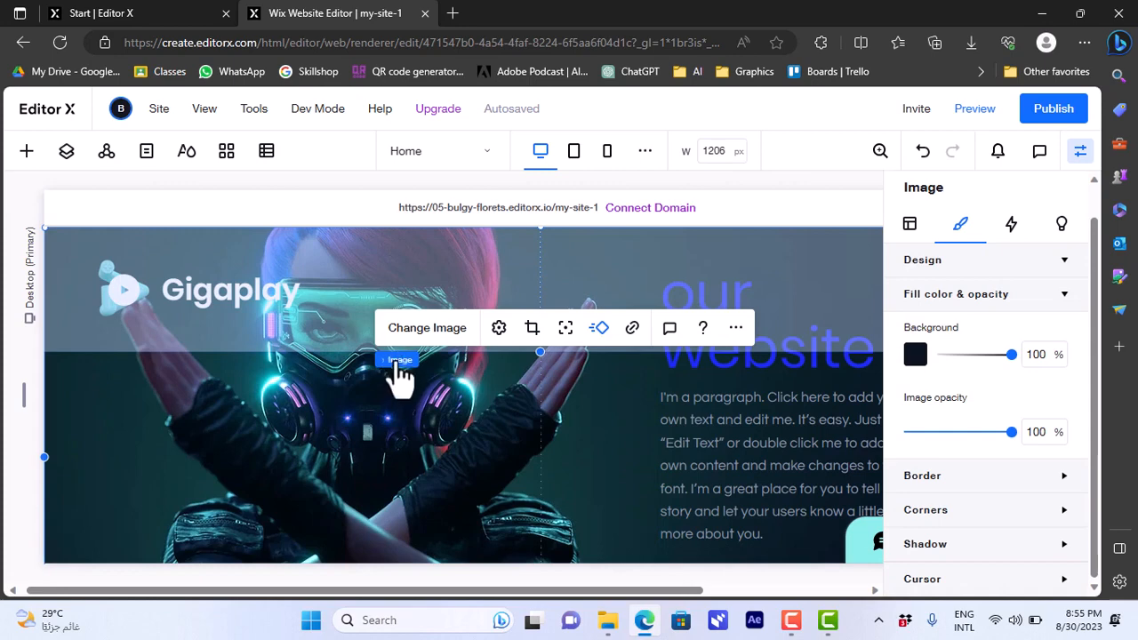
mouse_move(400, 373)
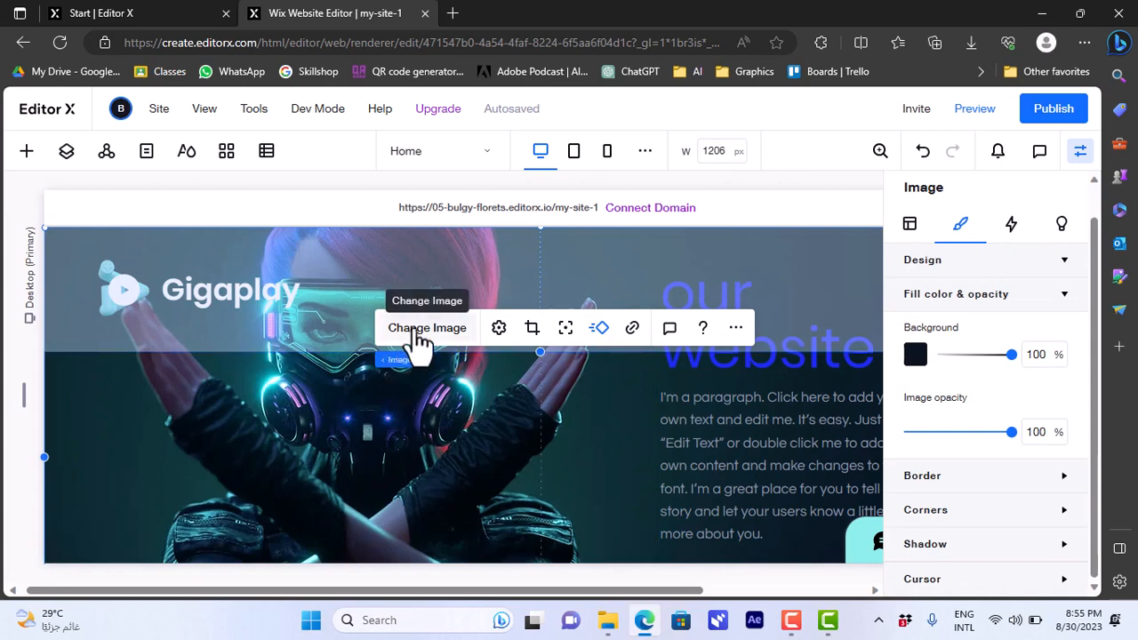
click(415, 330)
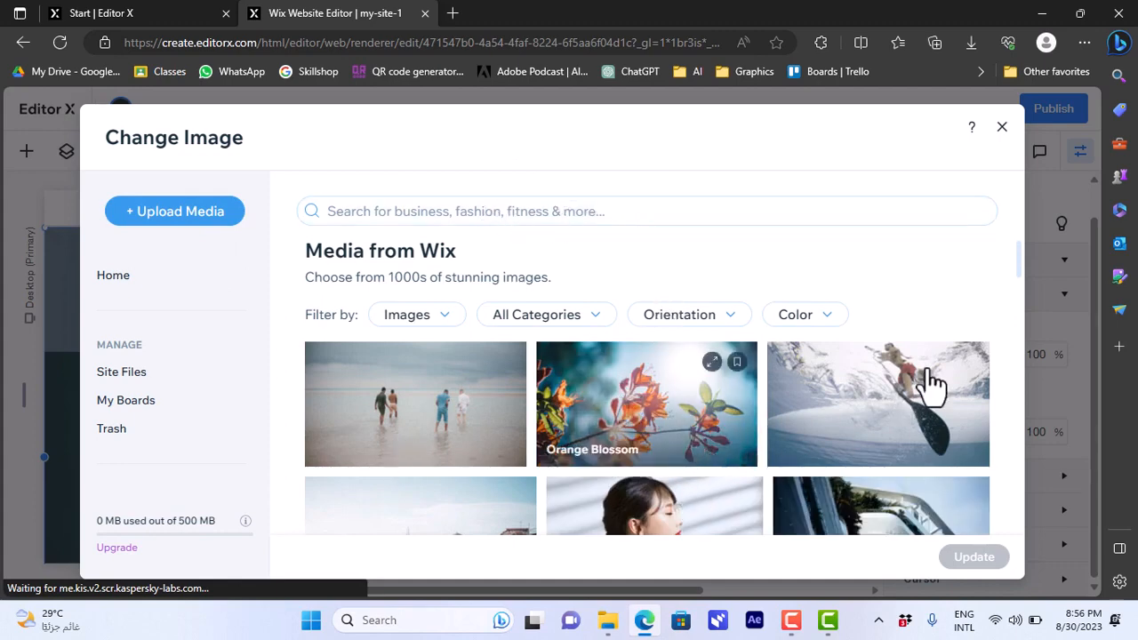
click(893, 400)
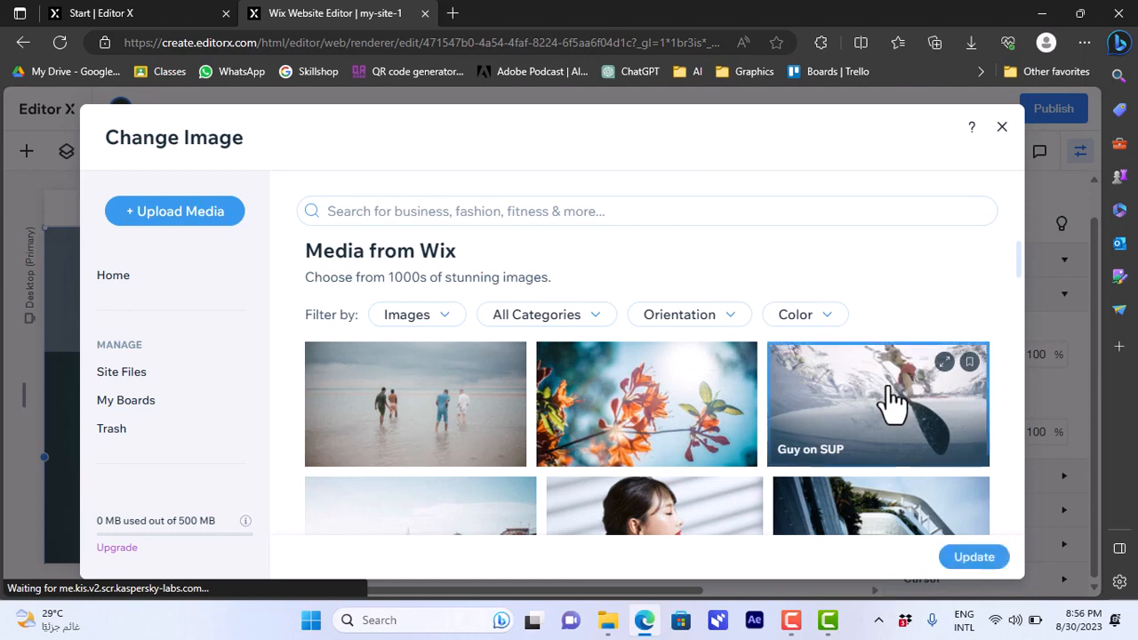
click(969, 555)
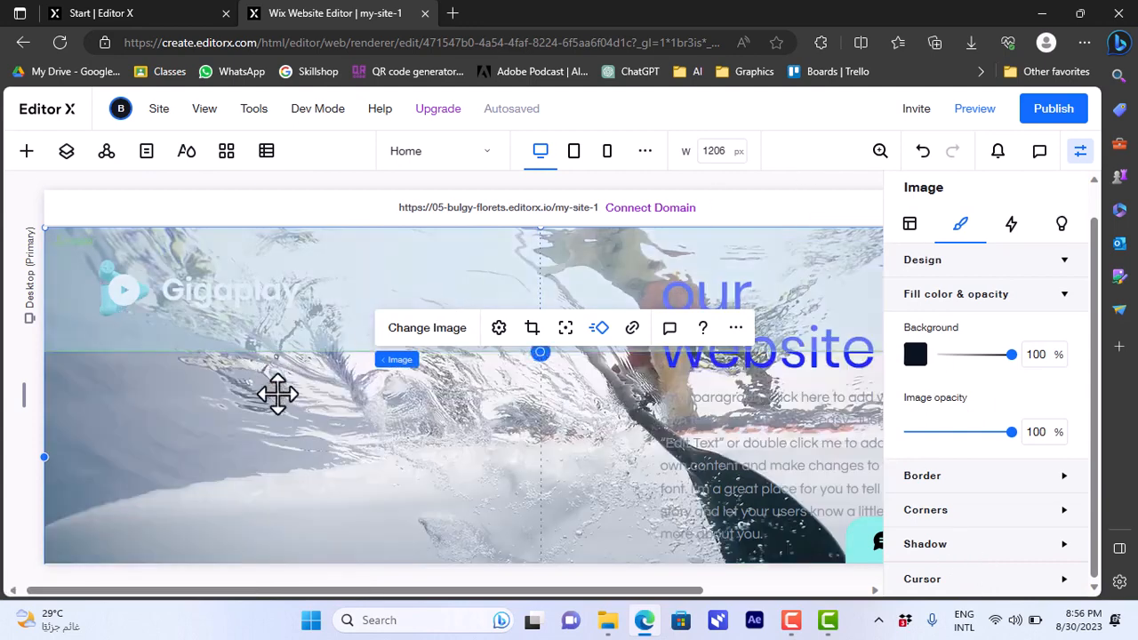
Step: Check the hero section with its replaced image at the tablet and mobile breakpoints
click(278, 394)
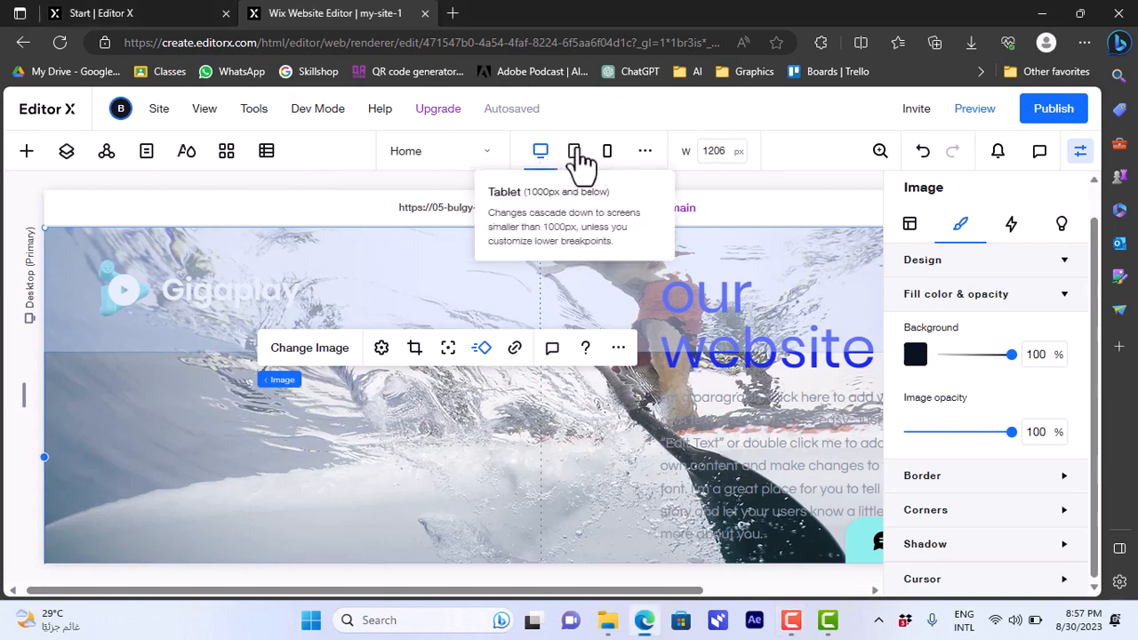
click(576, 155)
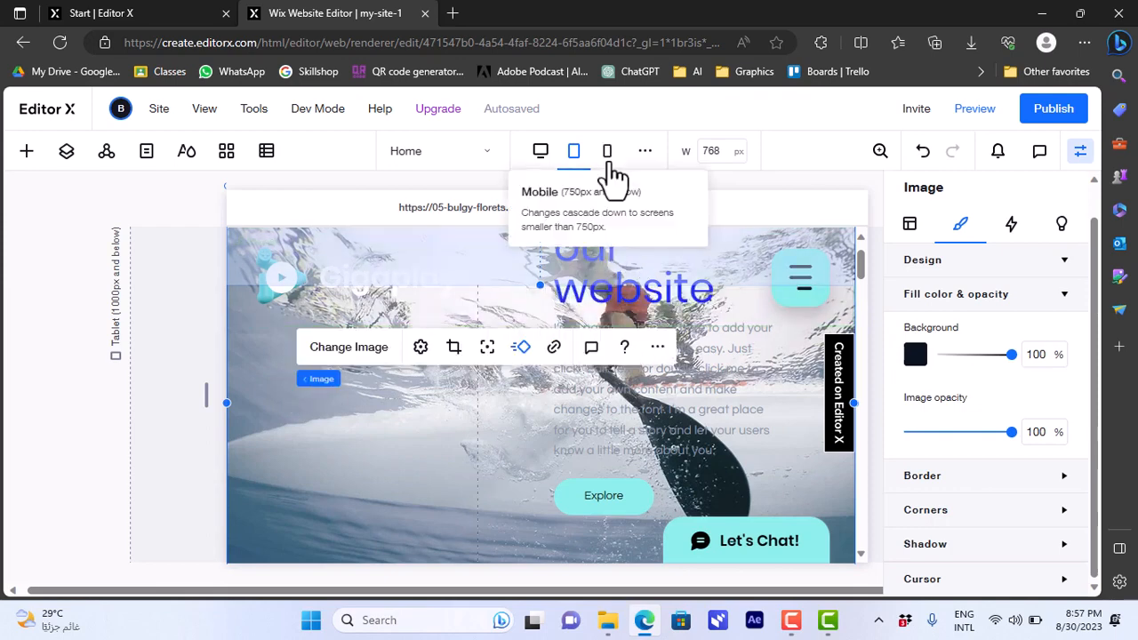
click(609, 173)
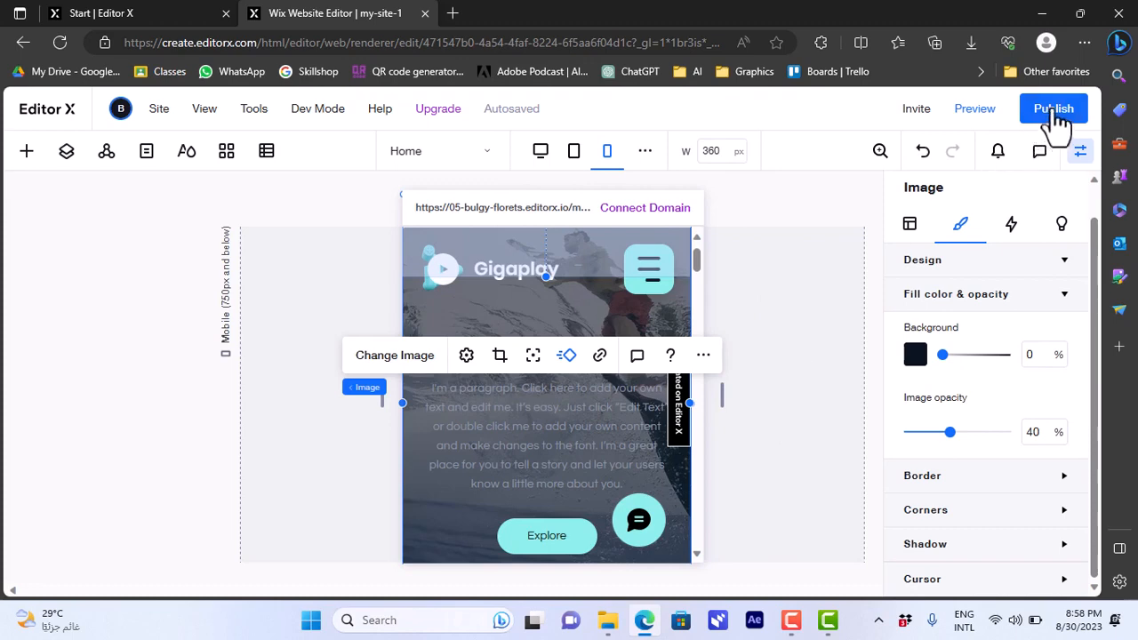
Step: Publish the site on the free Editor X domain as my-site-1, view it live and return to the editor
click(1056, 115)
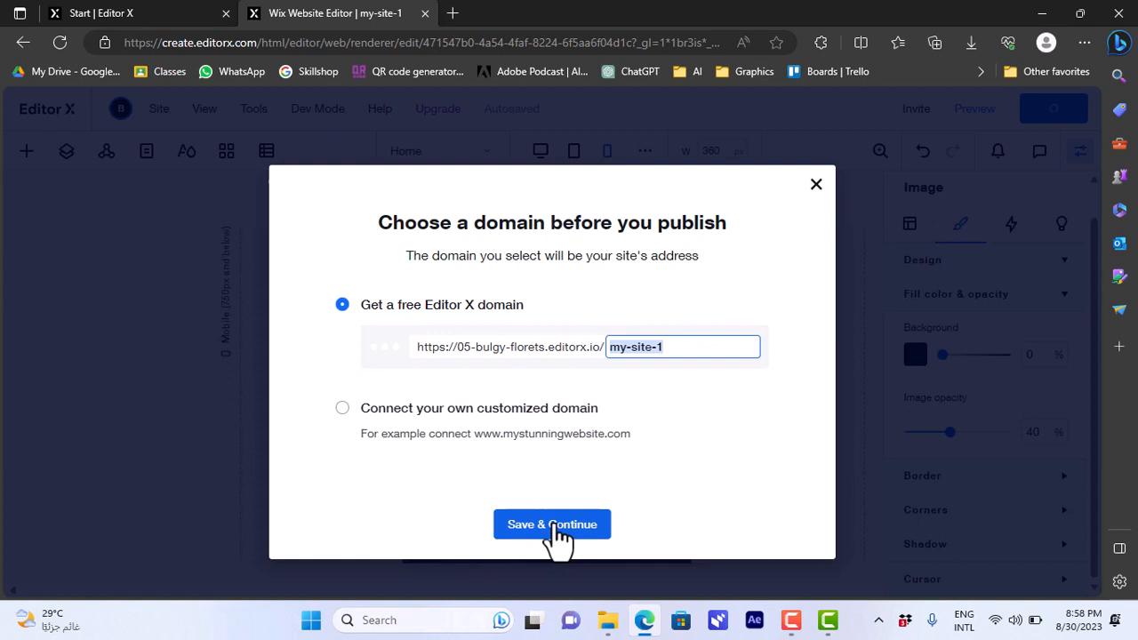
click(556, 524)
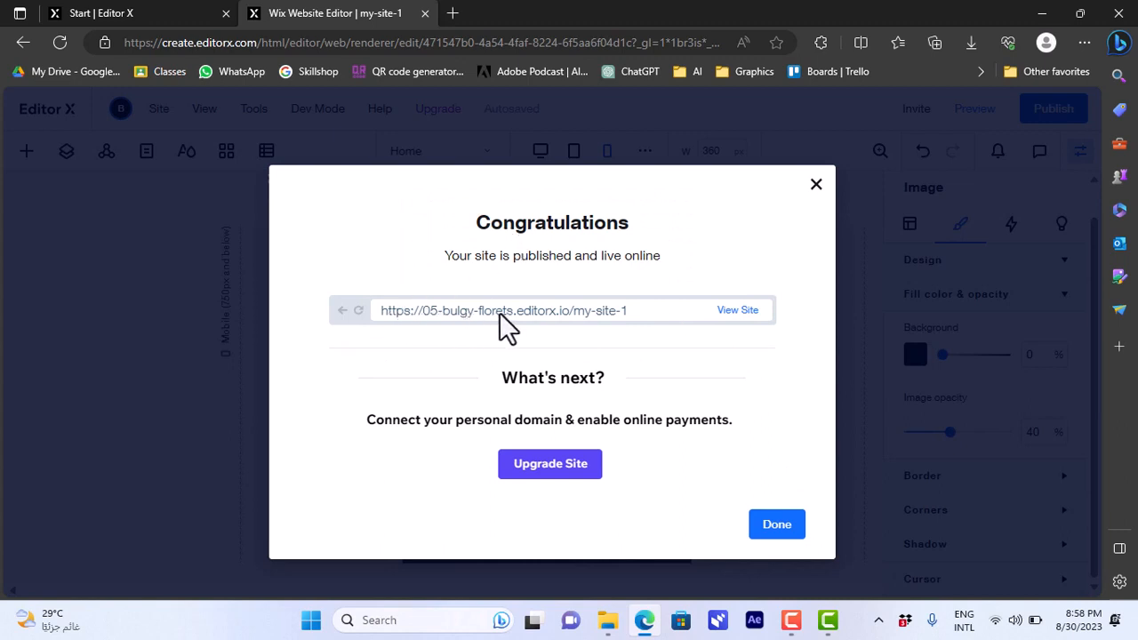
click(738, 312)
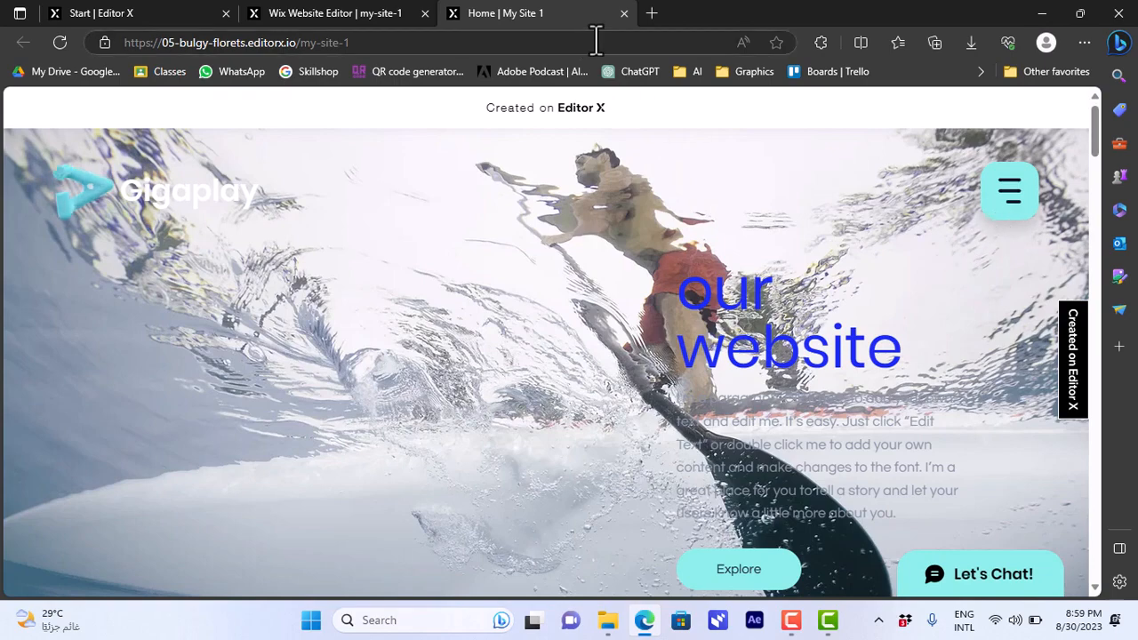
click(622, 17)
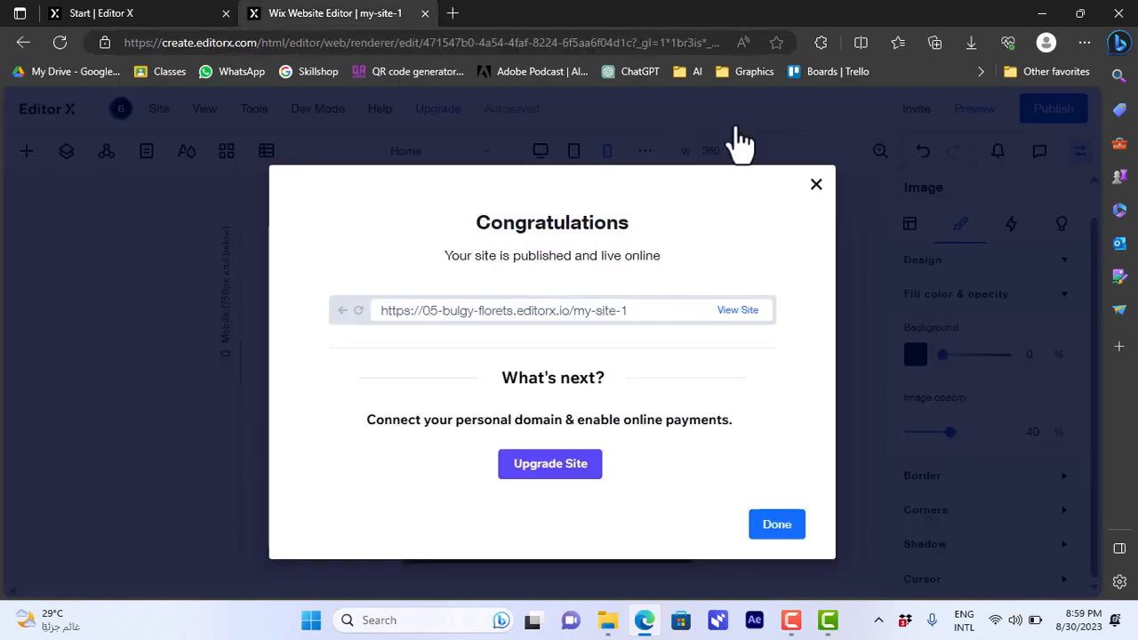
click(816, 187)
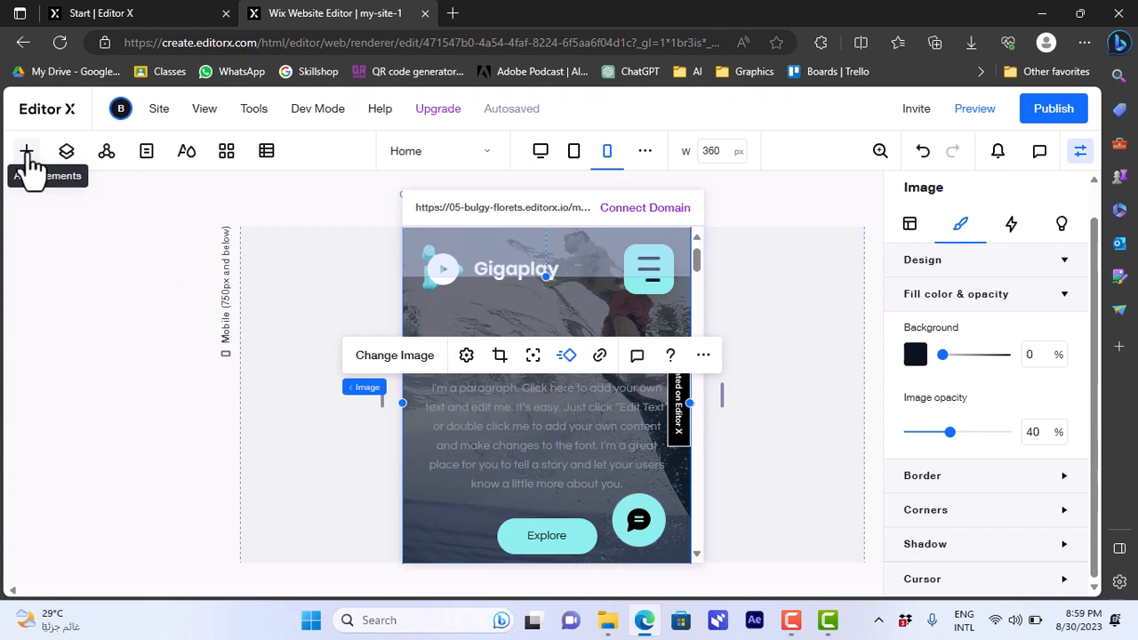
Step: Add a title element over the header in the mobile layout and replace its text with "our text"
click(27, 161)
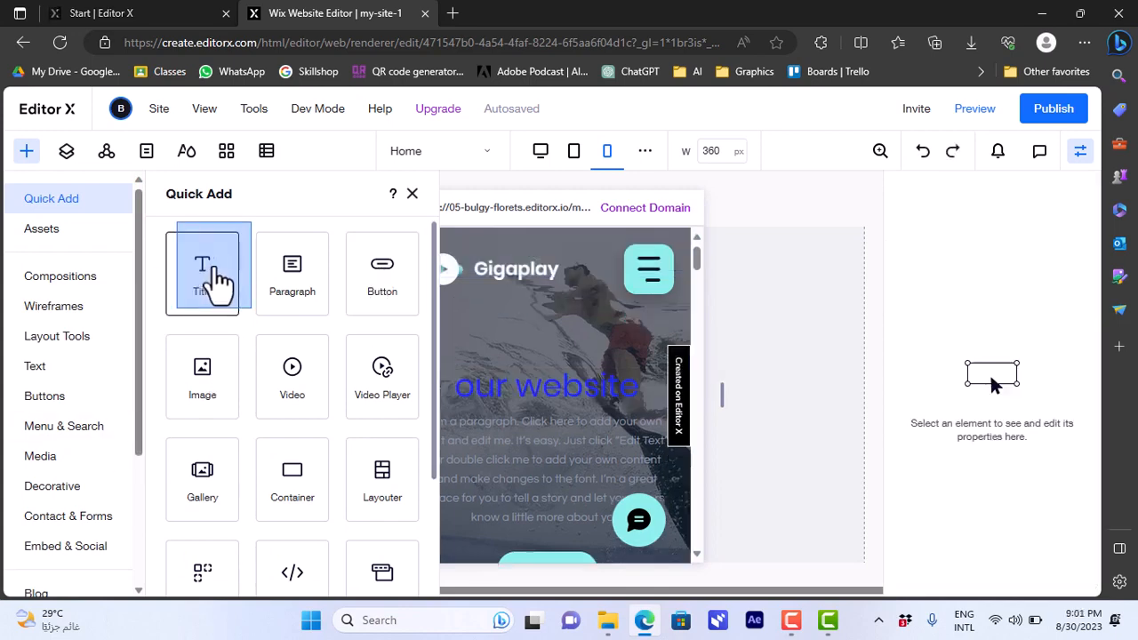
drag(218, 285, 449, 283)
click(451, 284)
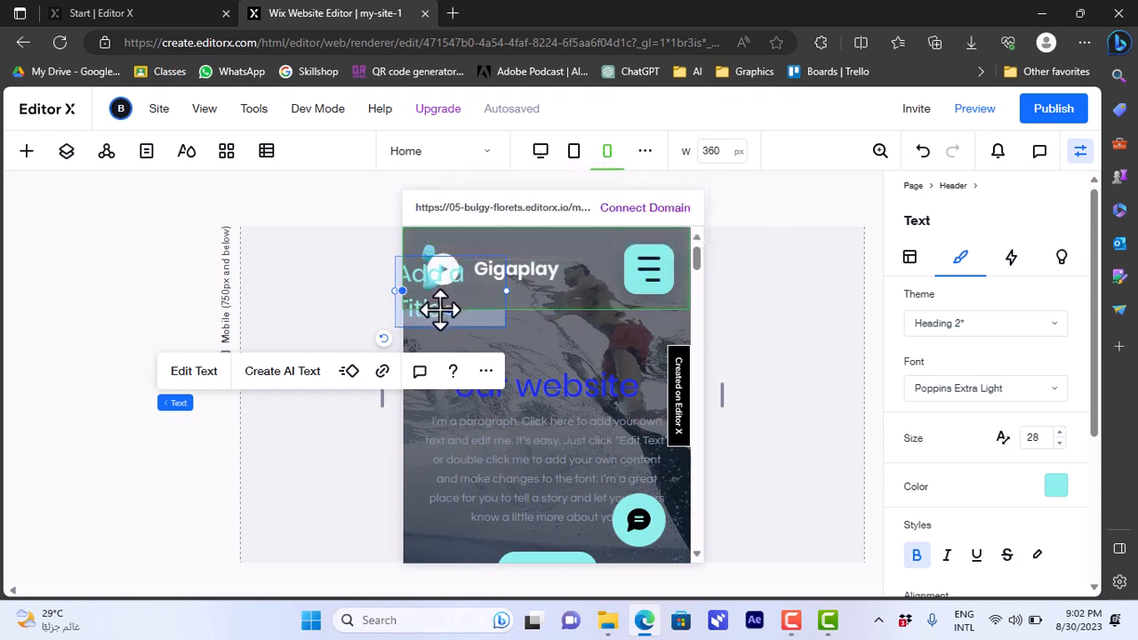
click(211, 383)
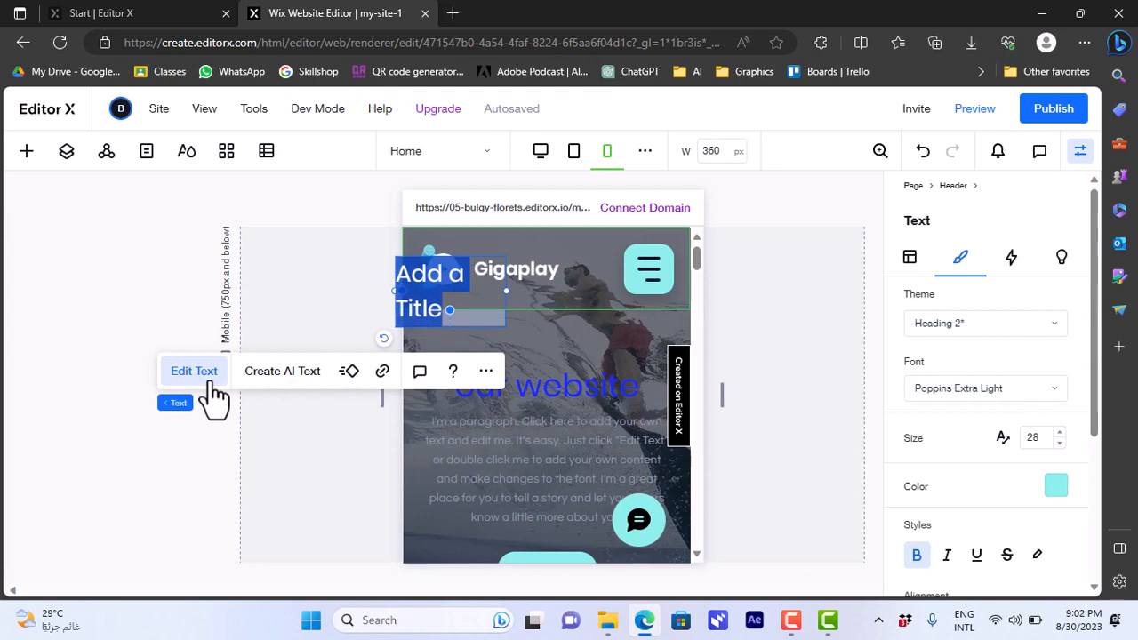
key(BackSpace)
text(our text)
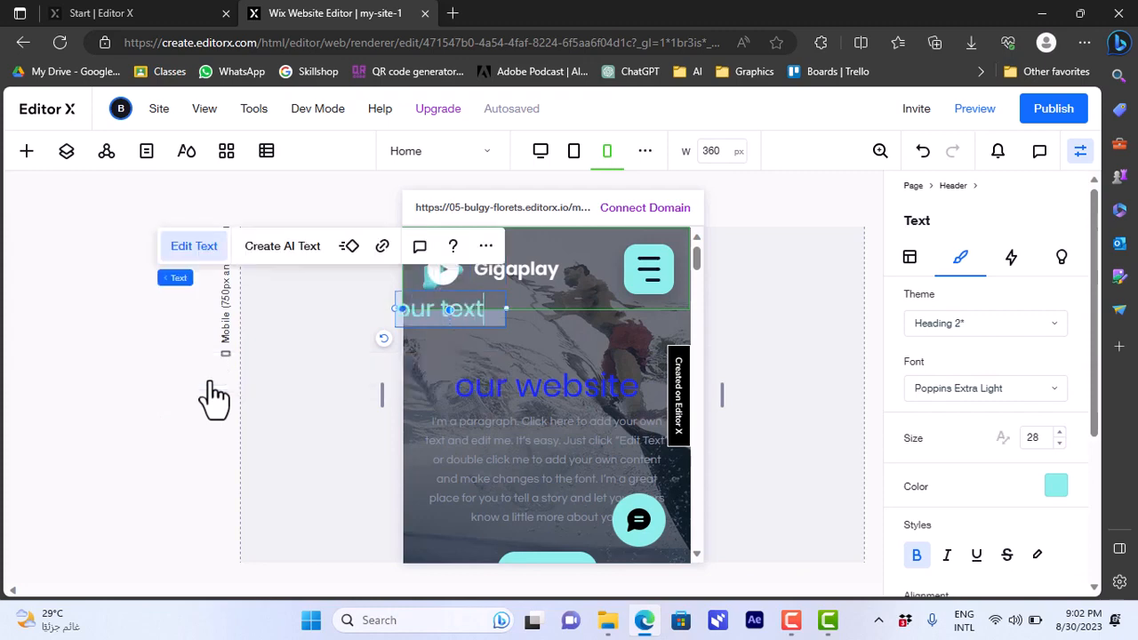
Step: Change the color of the whole "our text" title to the saved dark red #8B0000
drag(487, 309, 395, 309)
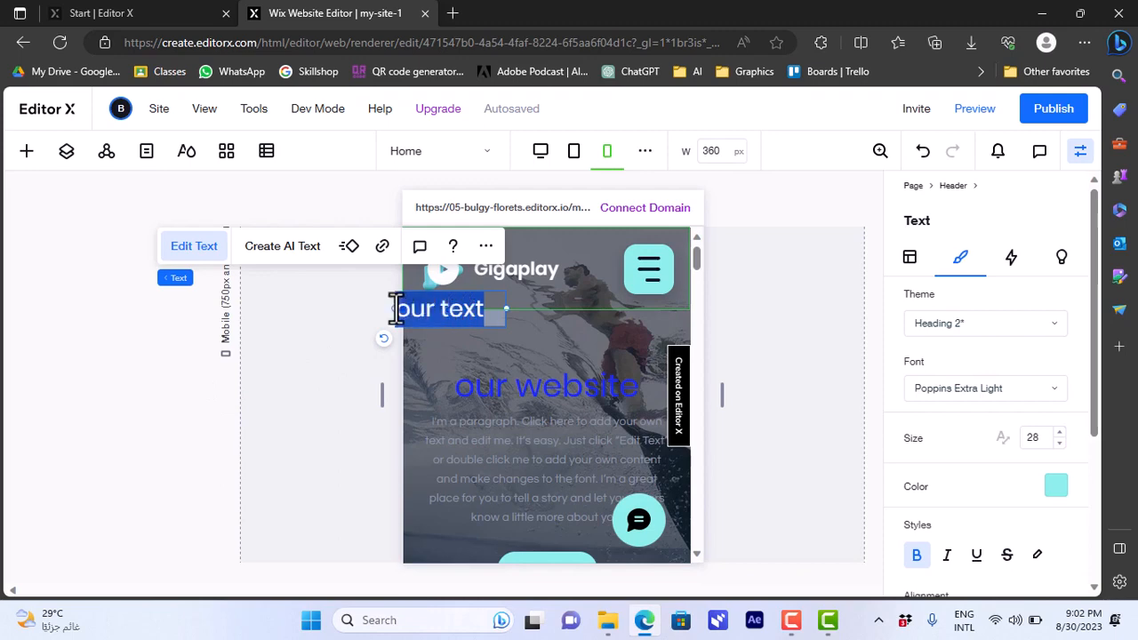
click(1056, 489)
click(982, 518)
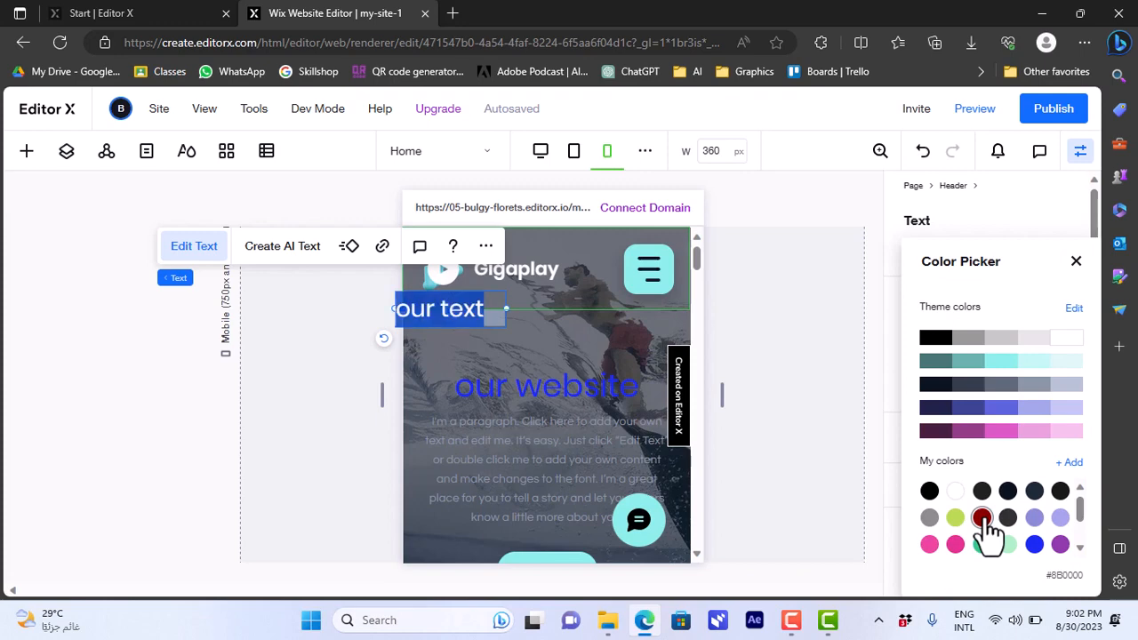
click(475, 328)
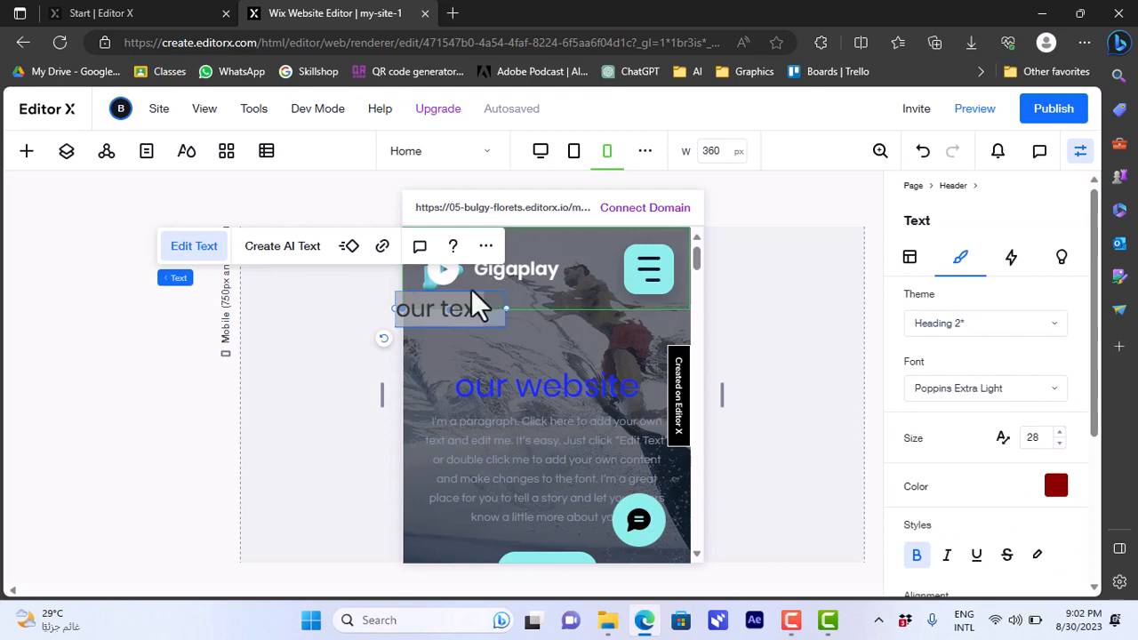
Step: Move the "our text" title to just above the Gigaplay logo name in the mobile header
click(425, 303)
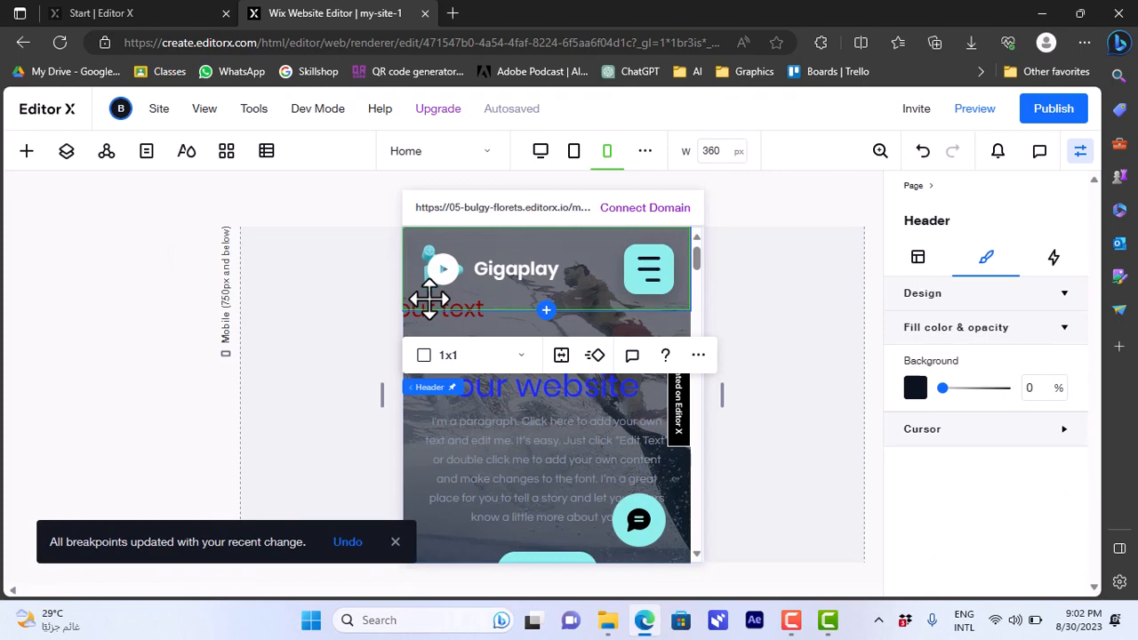
click(429, 300)
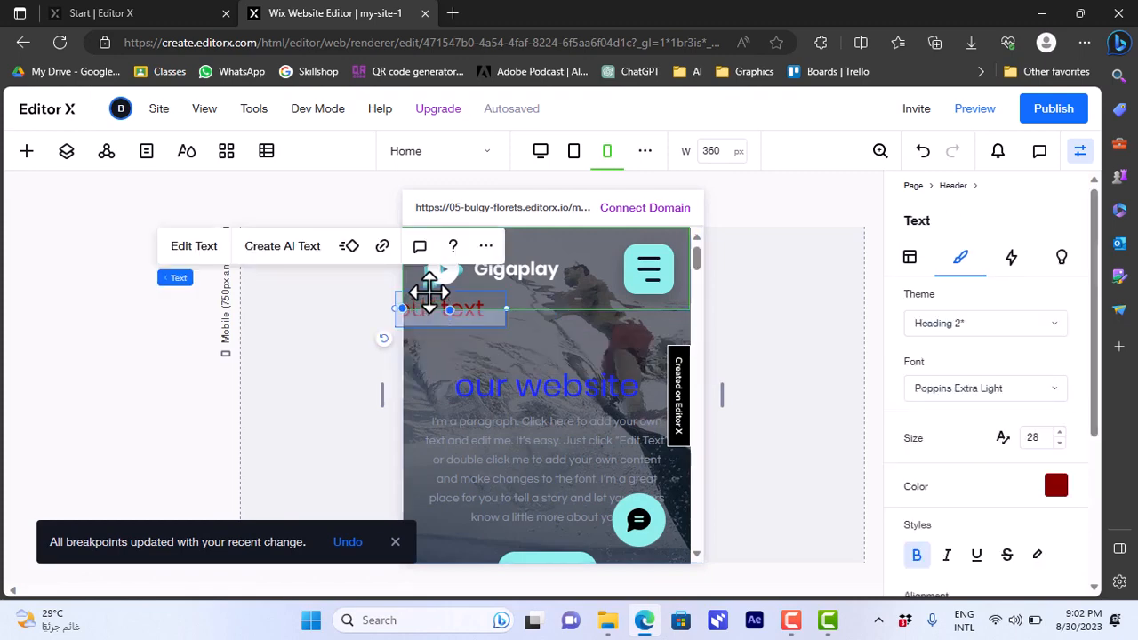
drag(429, 293, 521, 241)
click(771, 216)
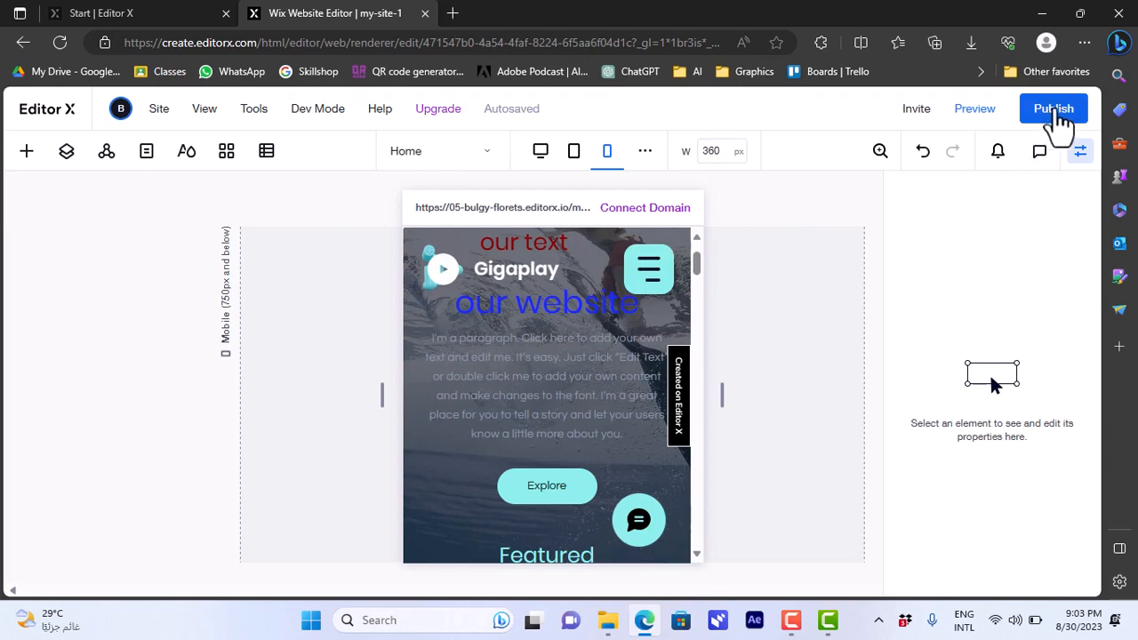
Step: Republish the site with the added title and dismiss the publishing confirmation
click(1056, 115)
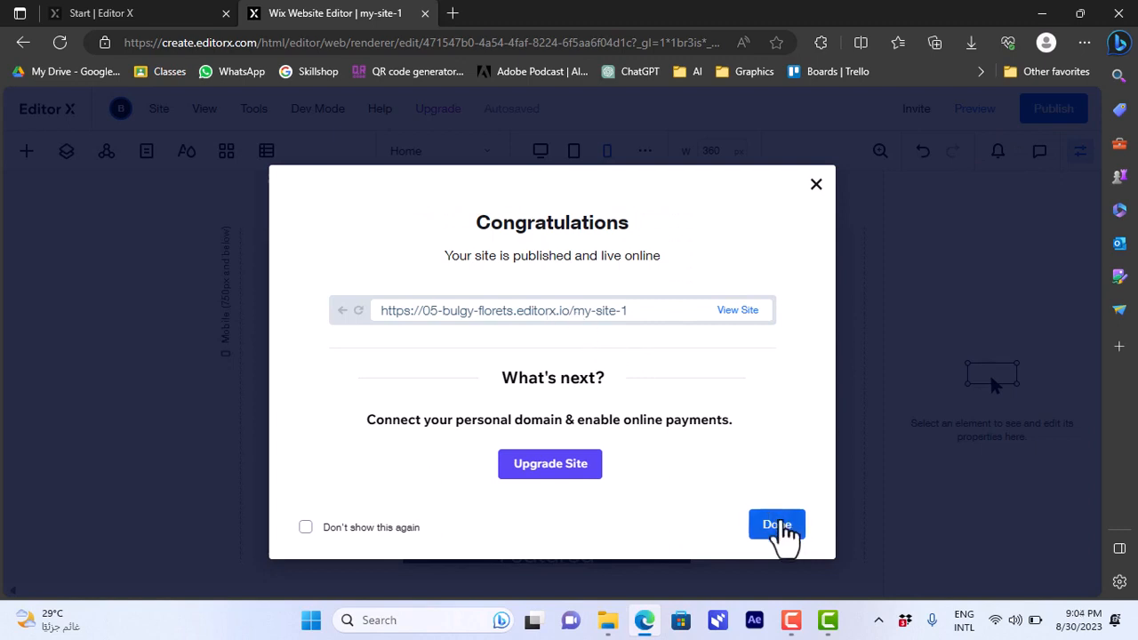
click(779, 532)
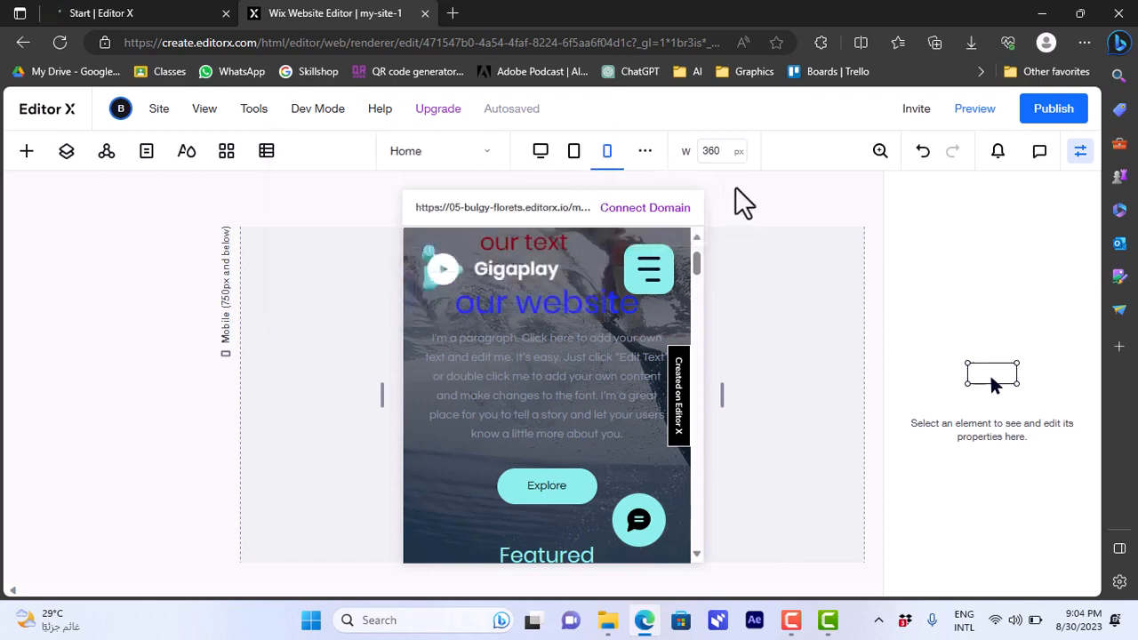
Step: Return to the Editor X start page, preview the Landing Page wireframe and open it for editing
click(164, 16)
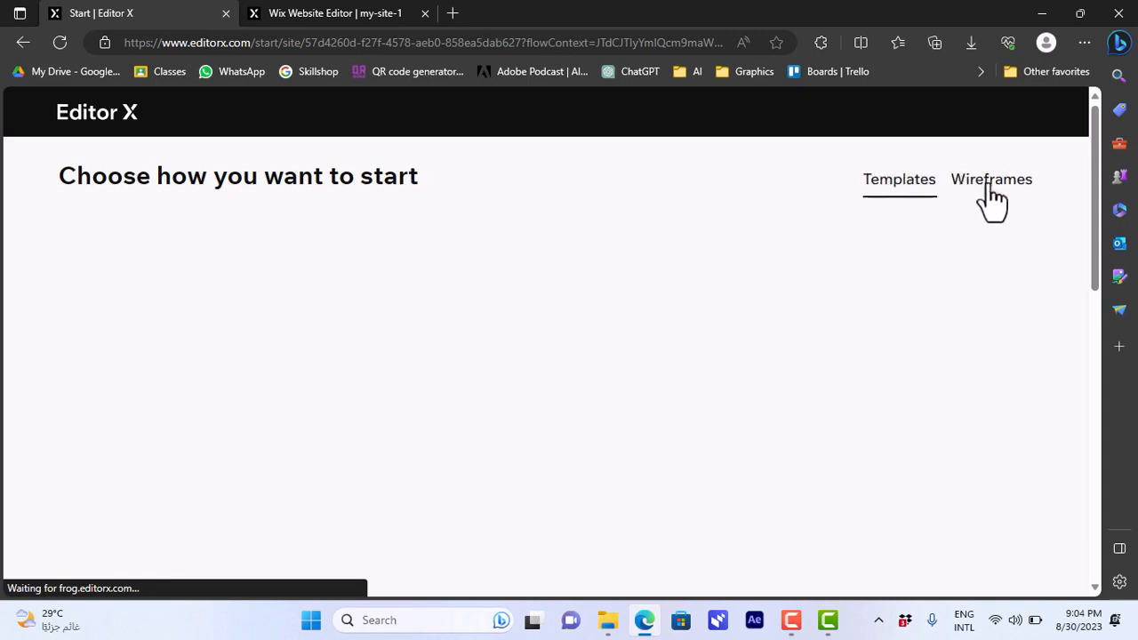
click(993, 201)
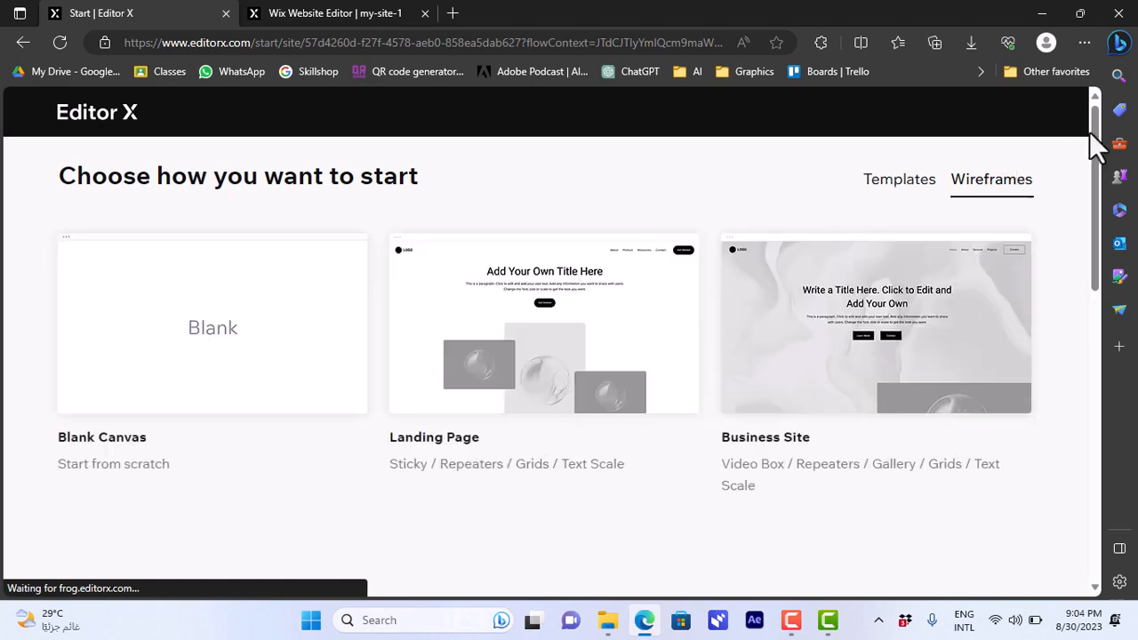
mouse_move(545, 329)
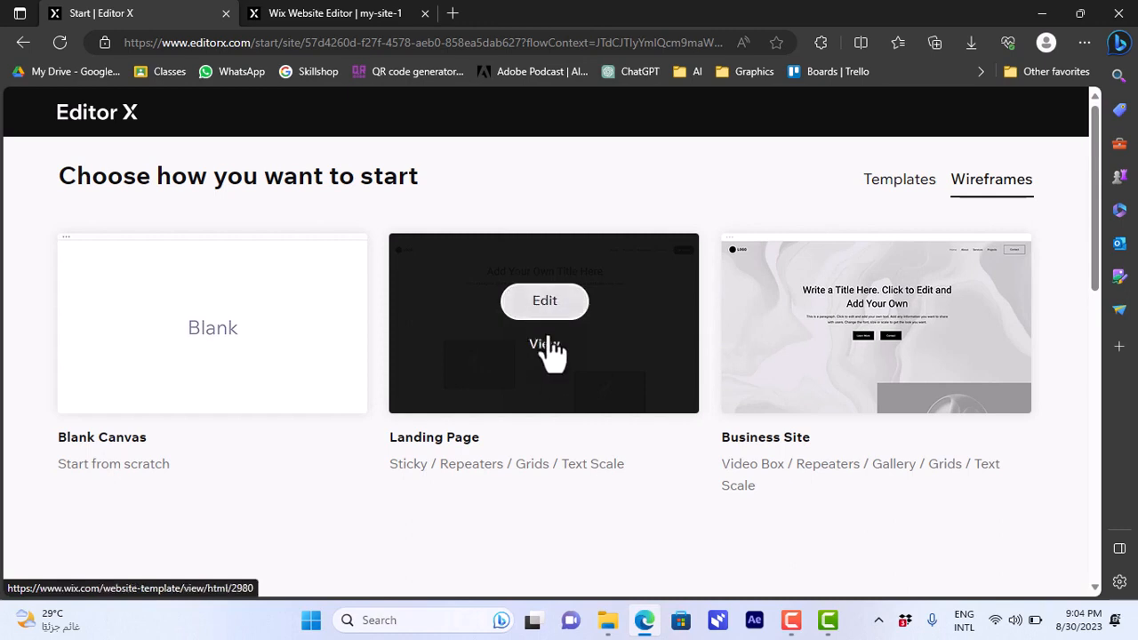
click(550, 346)
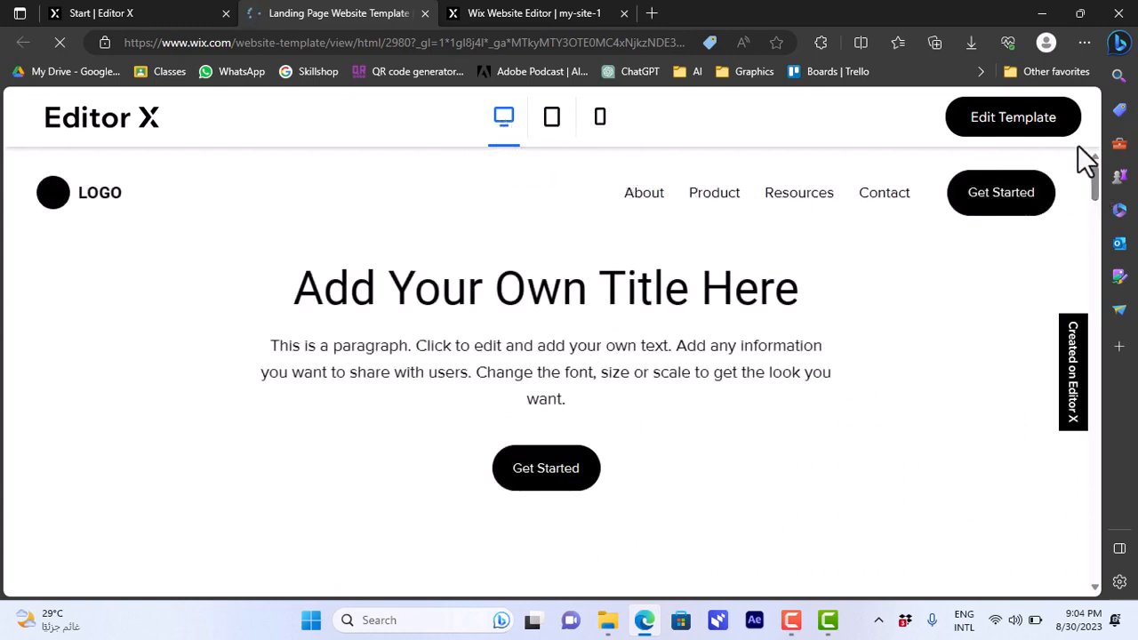
mouse_move(1097, 173)
mouse_down()
mouse_move(1097, 235)
mouse_move(1090, 158)
mouse_up()
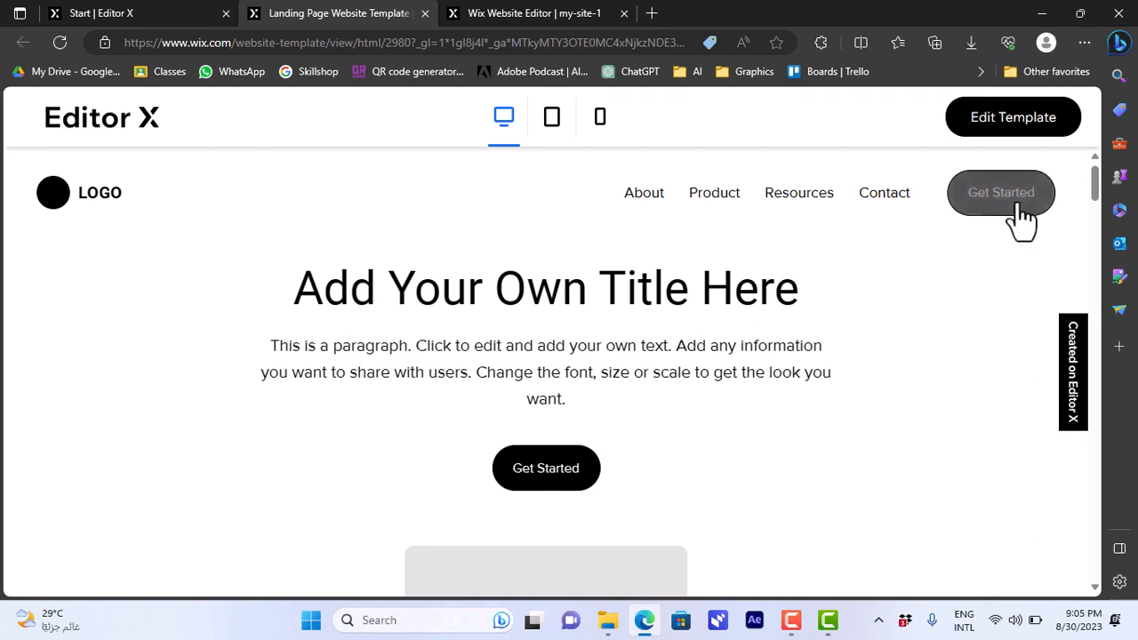
click(1018, 132)
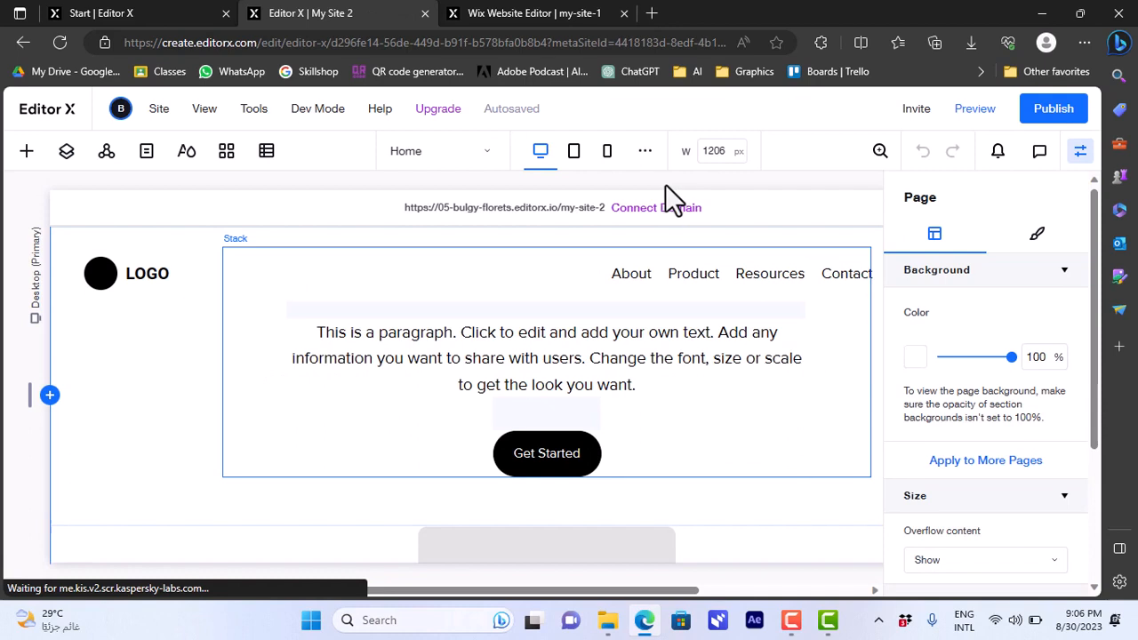
Step: Examine the layout and design settings of the hero's Get Started button and its containing stack
click(543, 454)
click(495, 432)
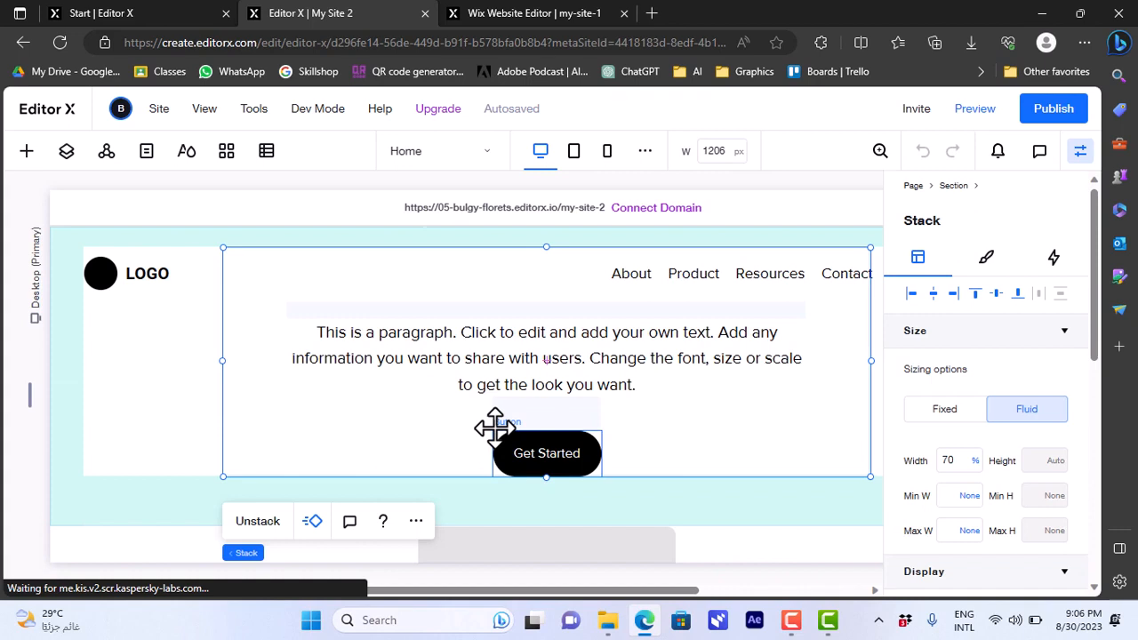
click(496, 430)
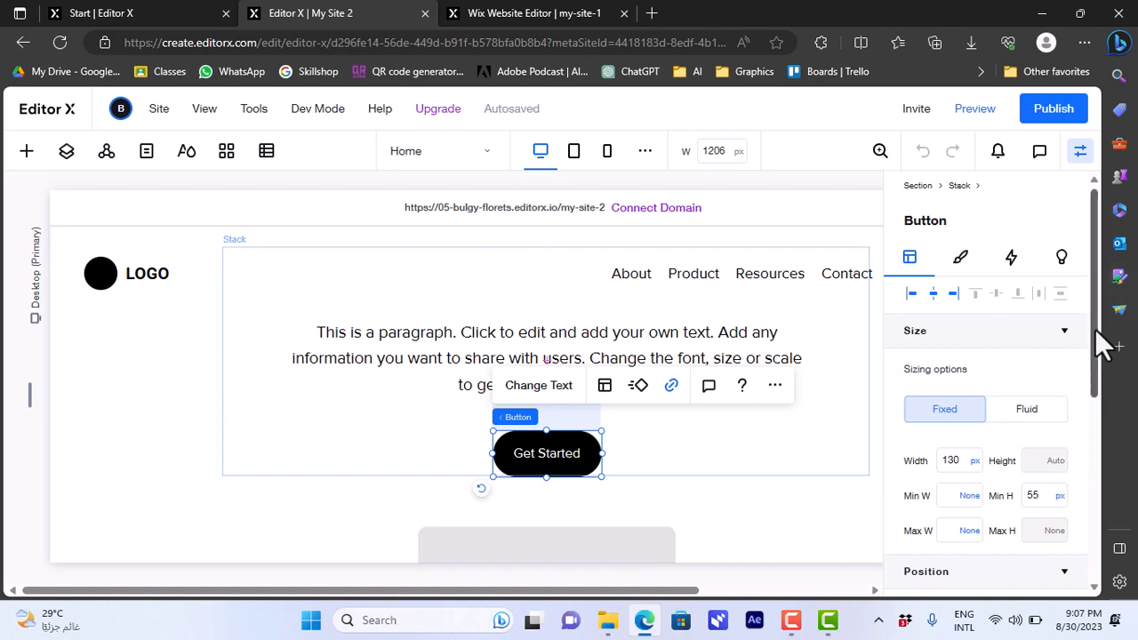
drag(1094, 310, 1090, 408)
click(960, 193)
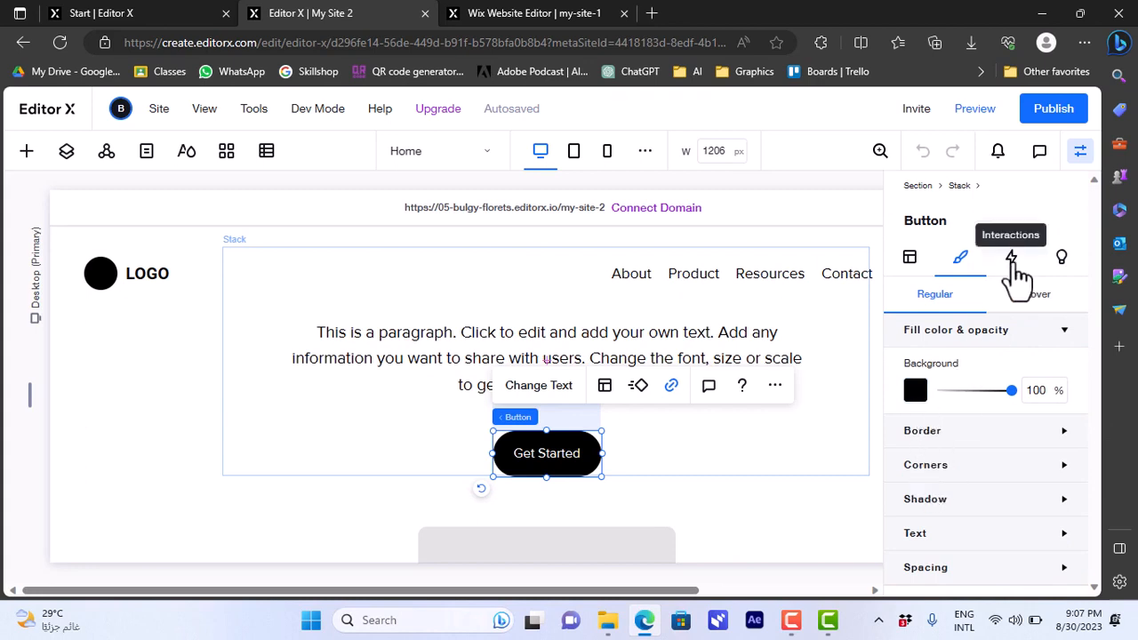
click(404, 267)
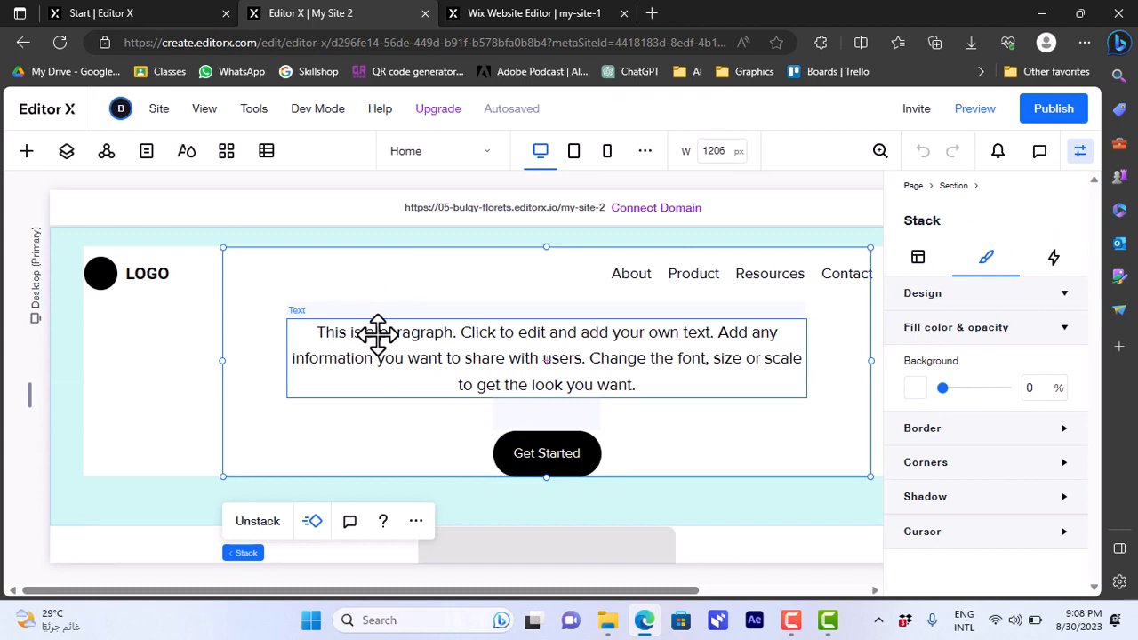
Step: Replace the hero section's paragraph above the Get Started button with "this is a text box"
click(376, 334)
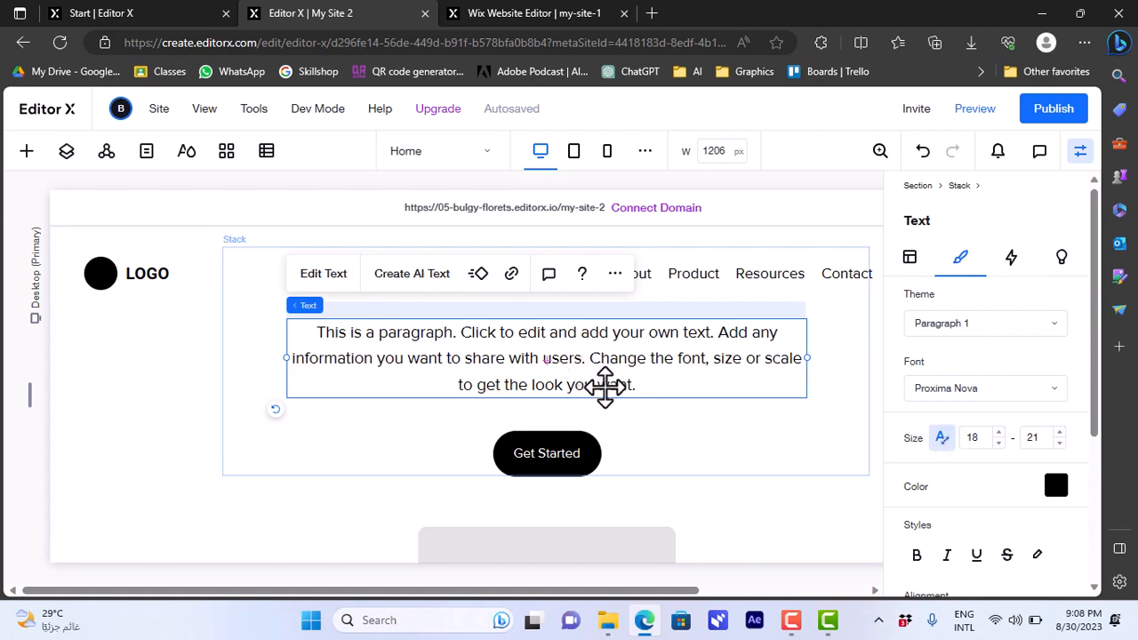
double_click(650, 393)
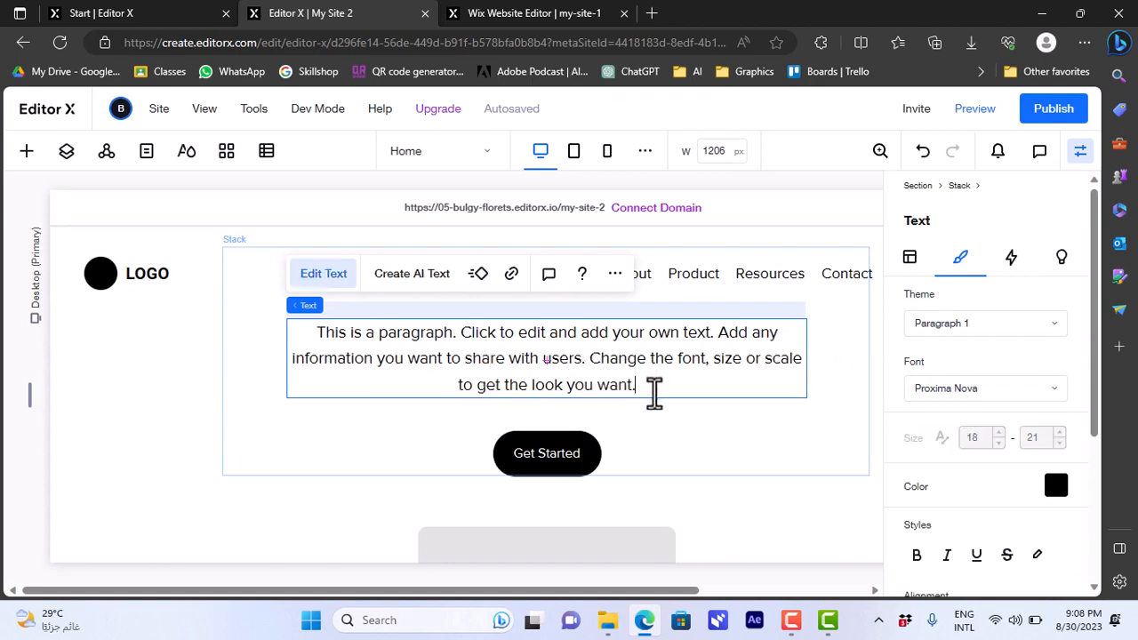
drag(653, 394, 310, 330)
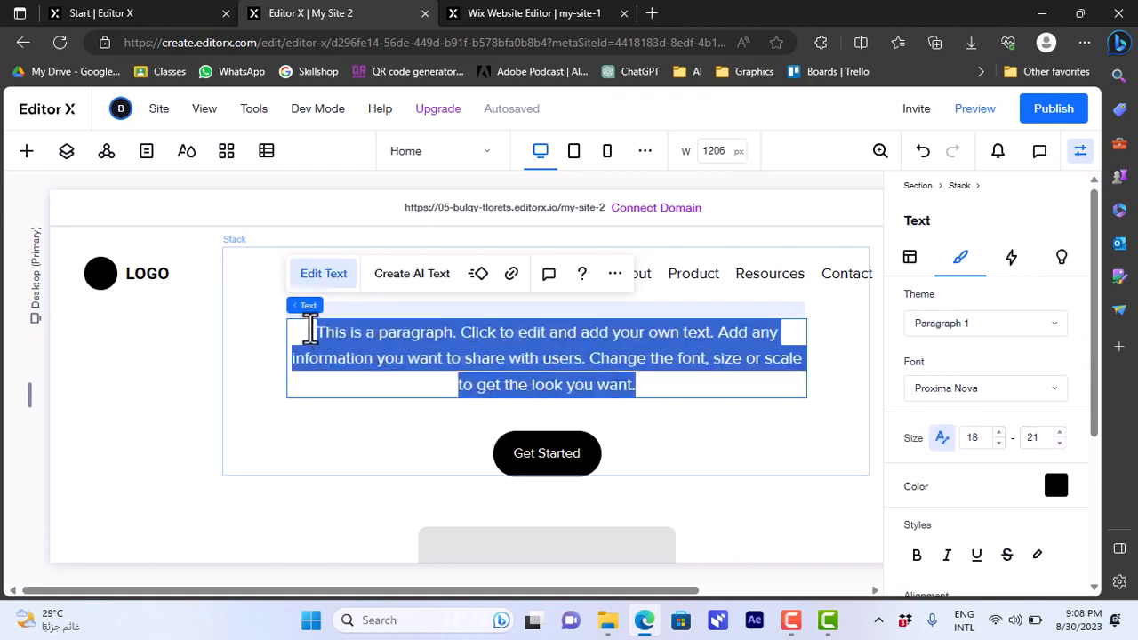
text(this )
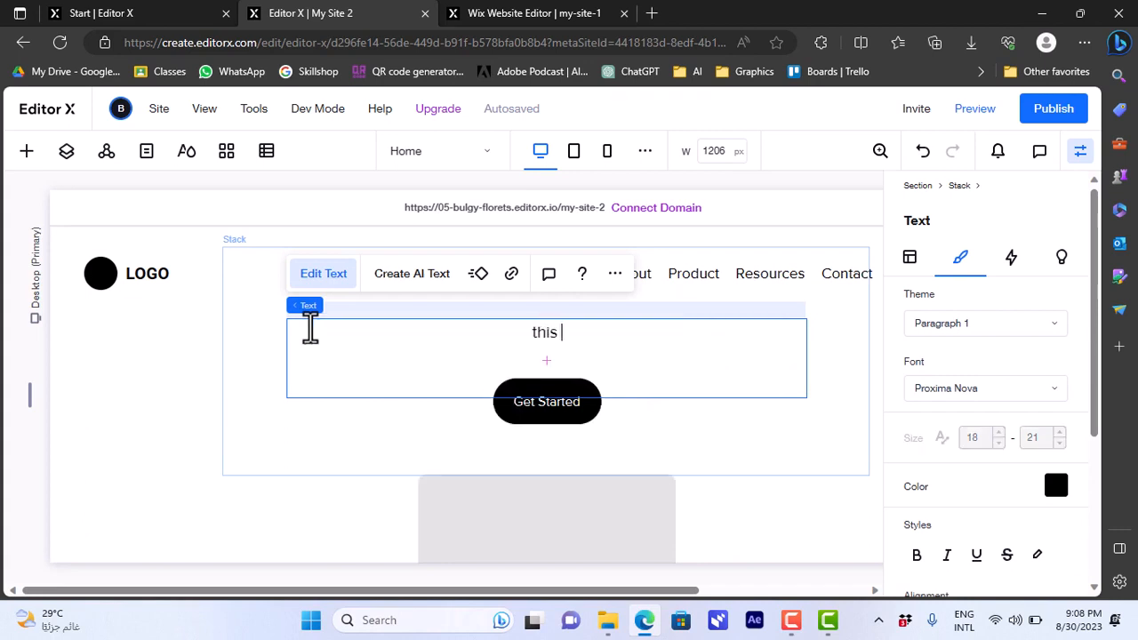
text(is a te)
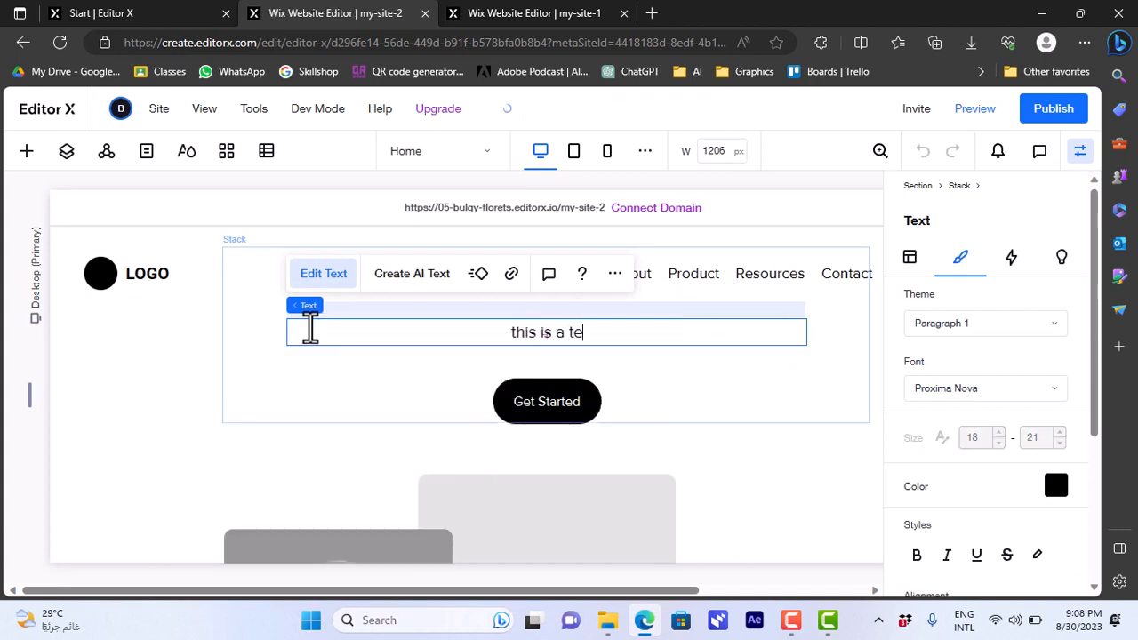
text(xt box)
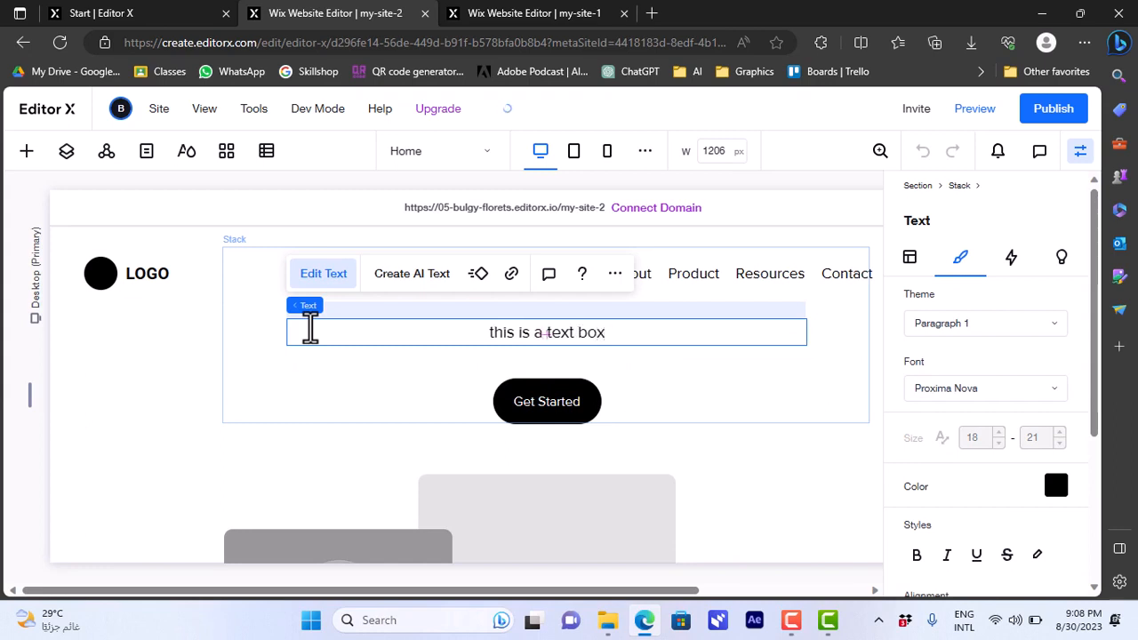
Step: Select the light grey placeholder image in the section below the Get Started button
click(587, 501)
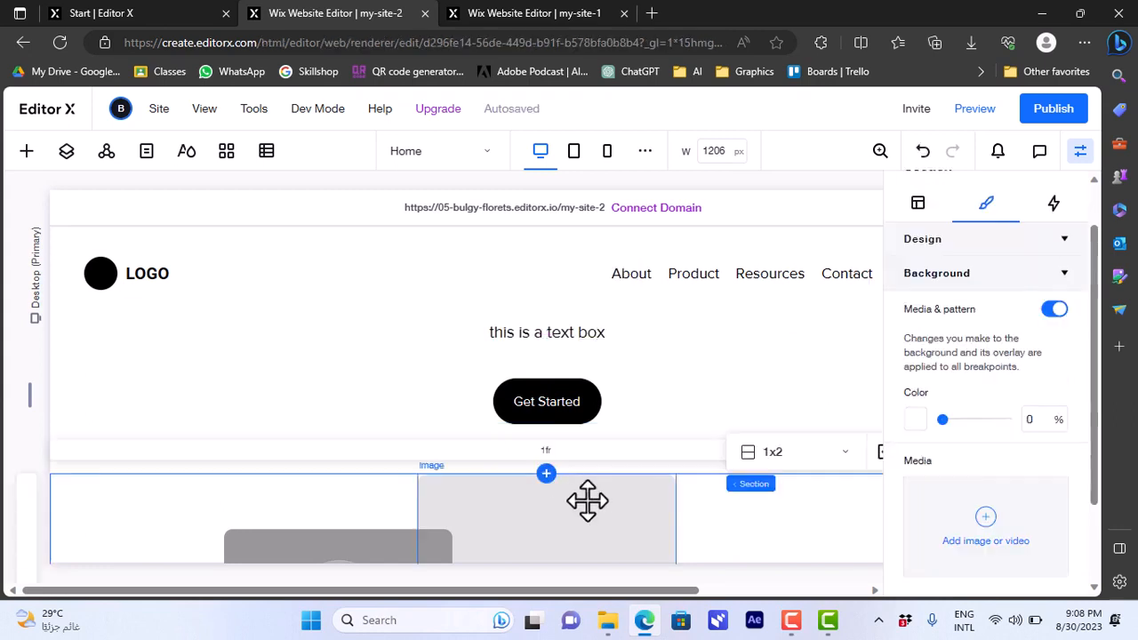
click(498, 510)
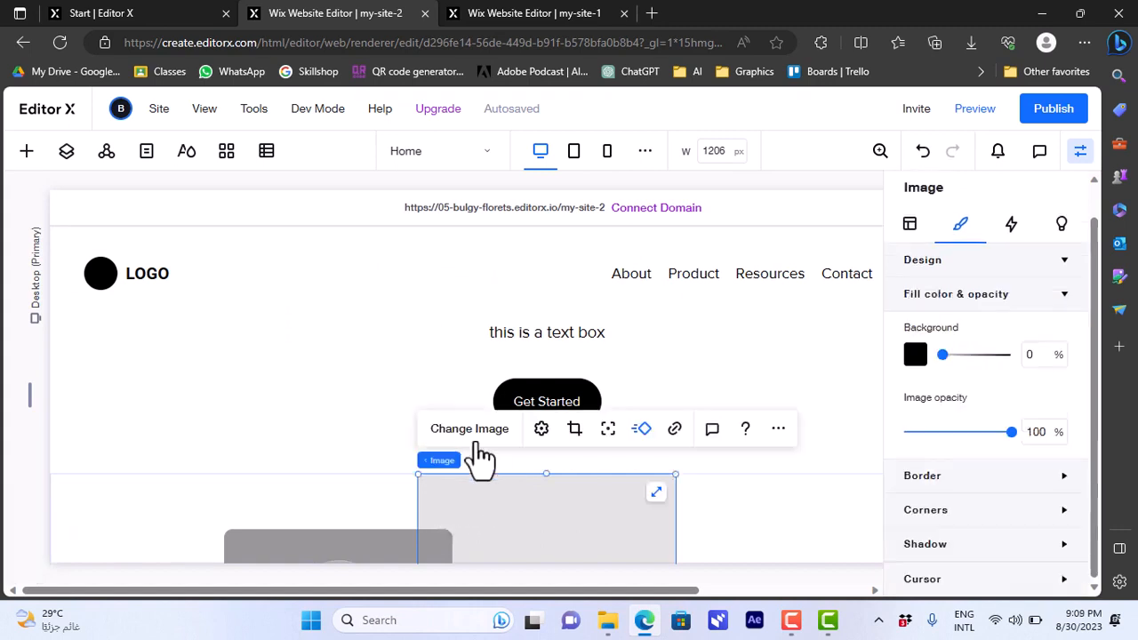